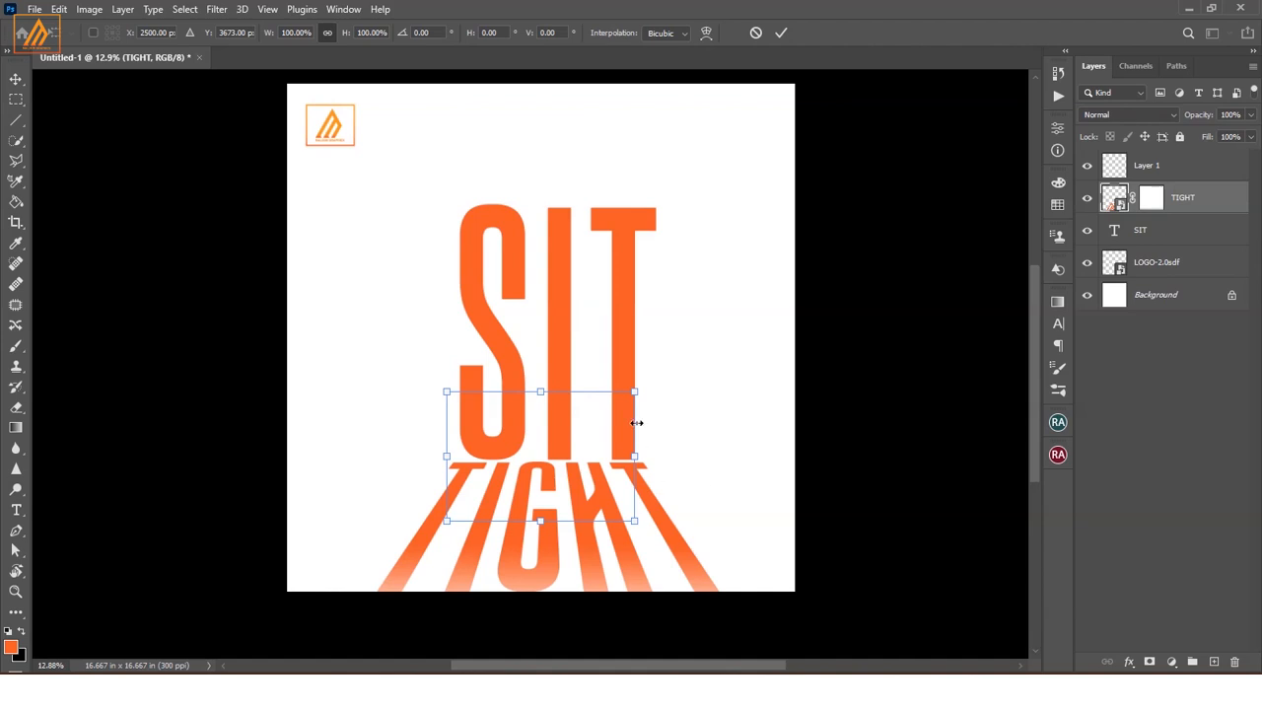
- Scale the TIGHT text to about 95.58% and move the SIT text slightly up and left above it
mouse_move(636, 395)
left_mouse_down()
mouse_move(647, 372)
mouse_move(654, 381)
left_mouse_up()
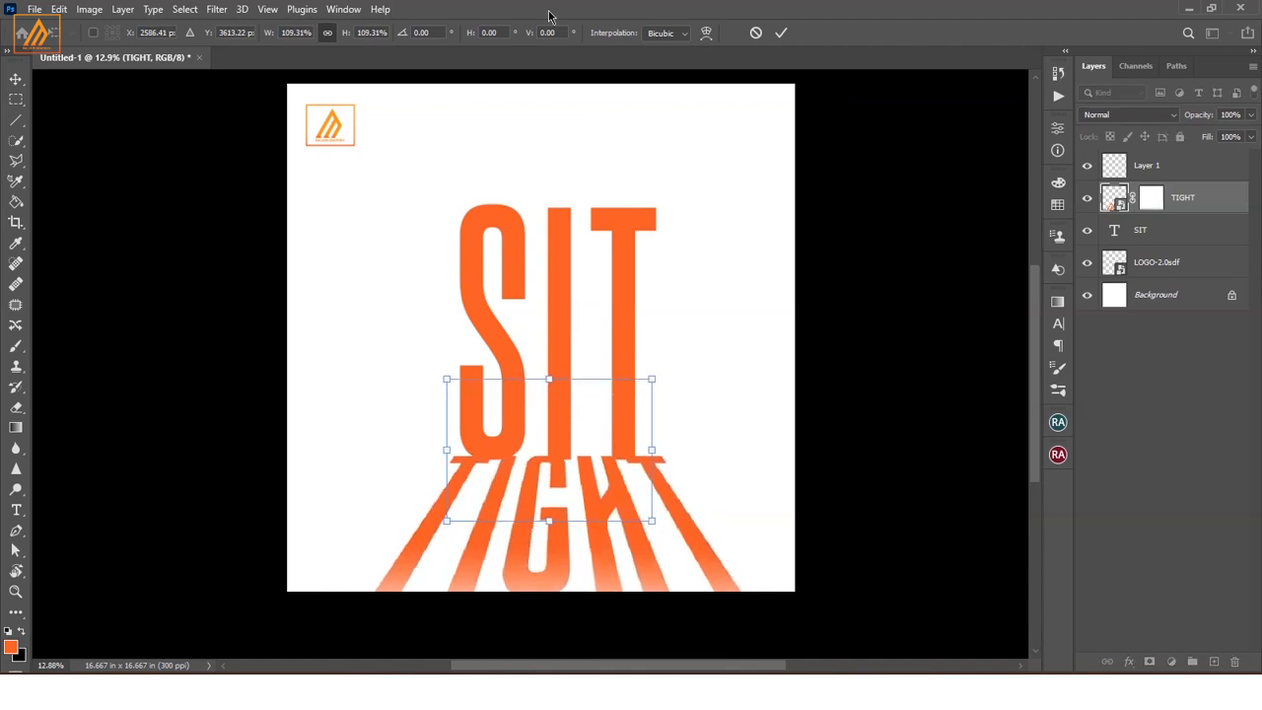
left_click_drag(655, 378, 625, 397)
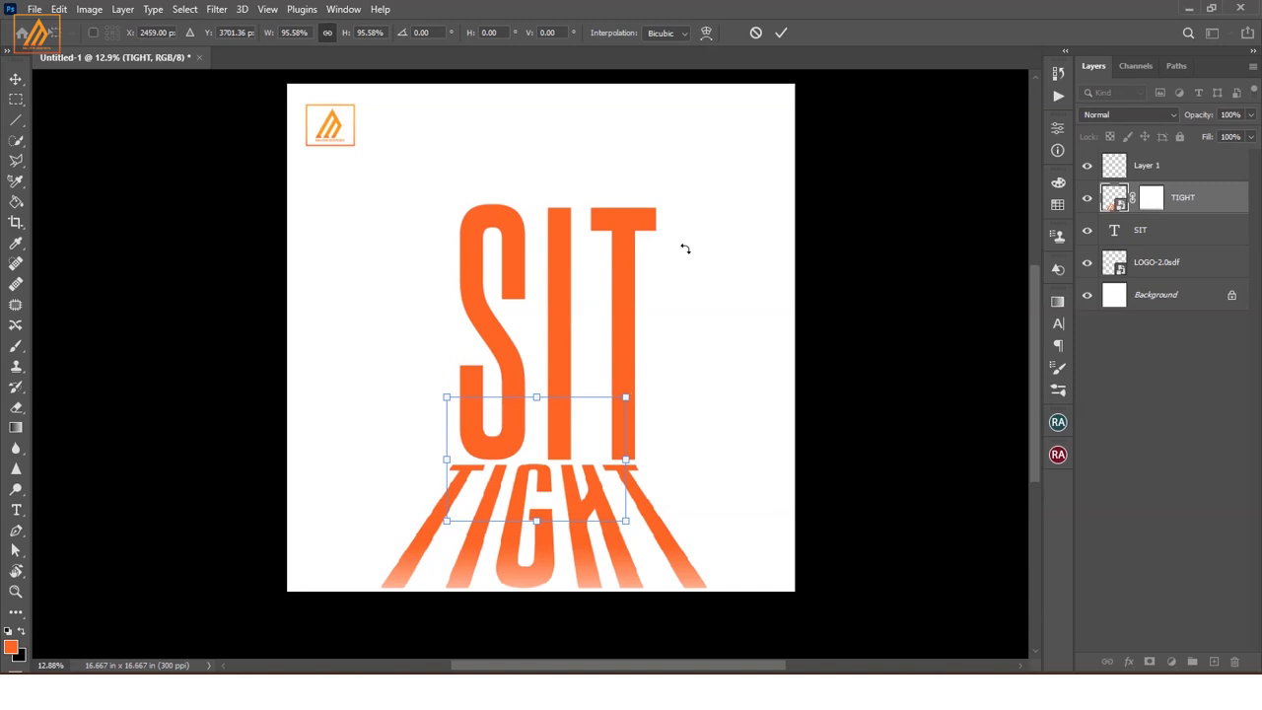
left_click(836, 146)
left_click_drag(634, 244, 626, 246)
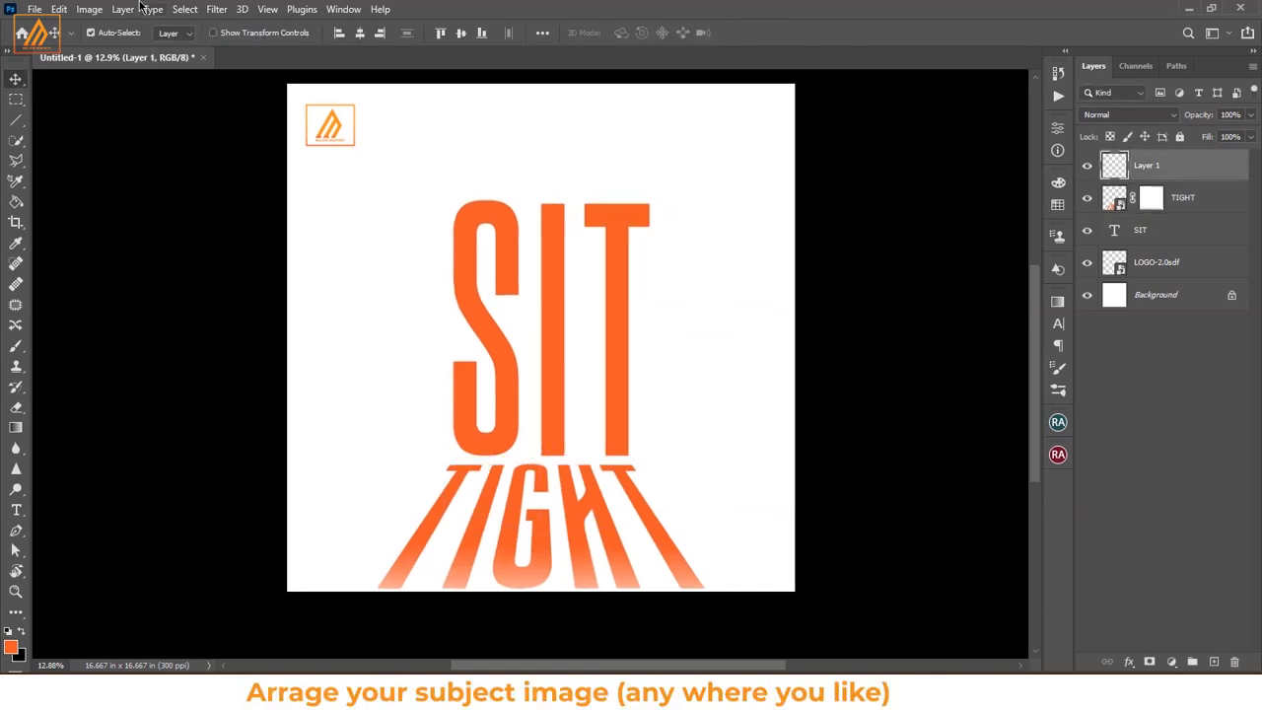
- Reposition the seated man so that he sits on top of the letter S in SIT
left_click(358, 32)
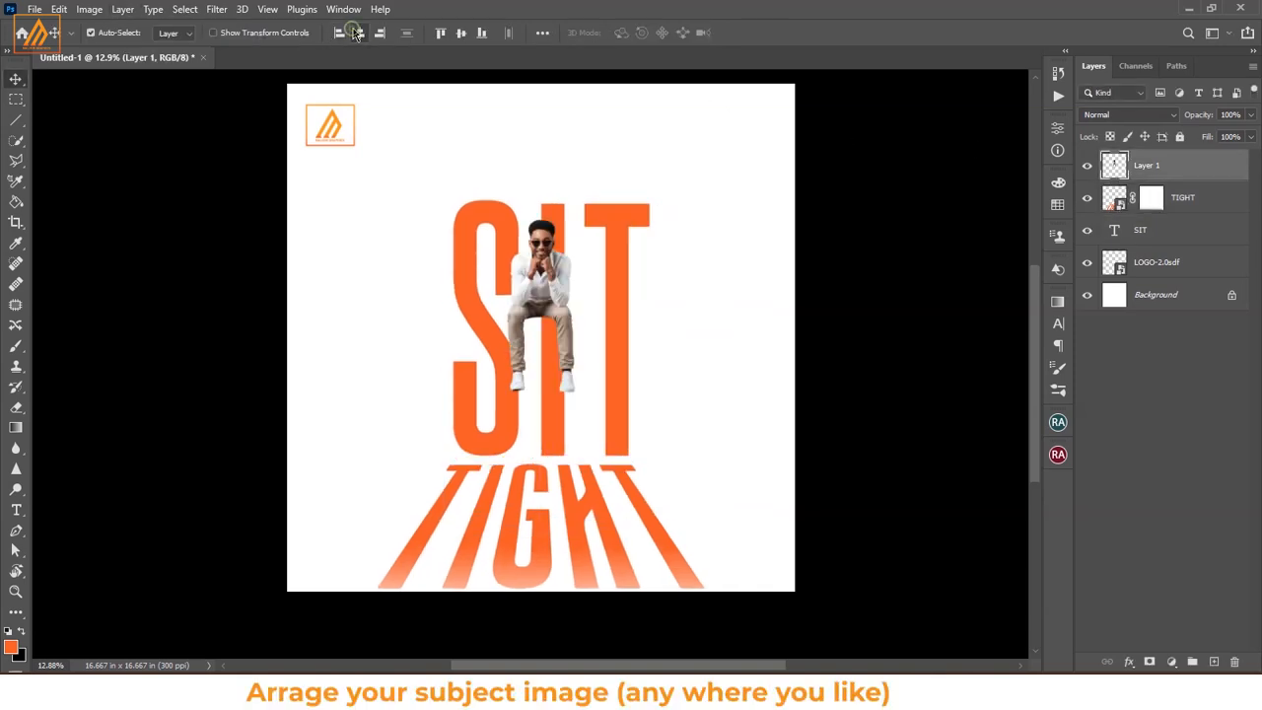
left_click_drag(548, 293, 499, 174)
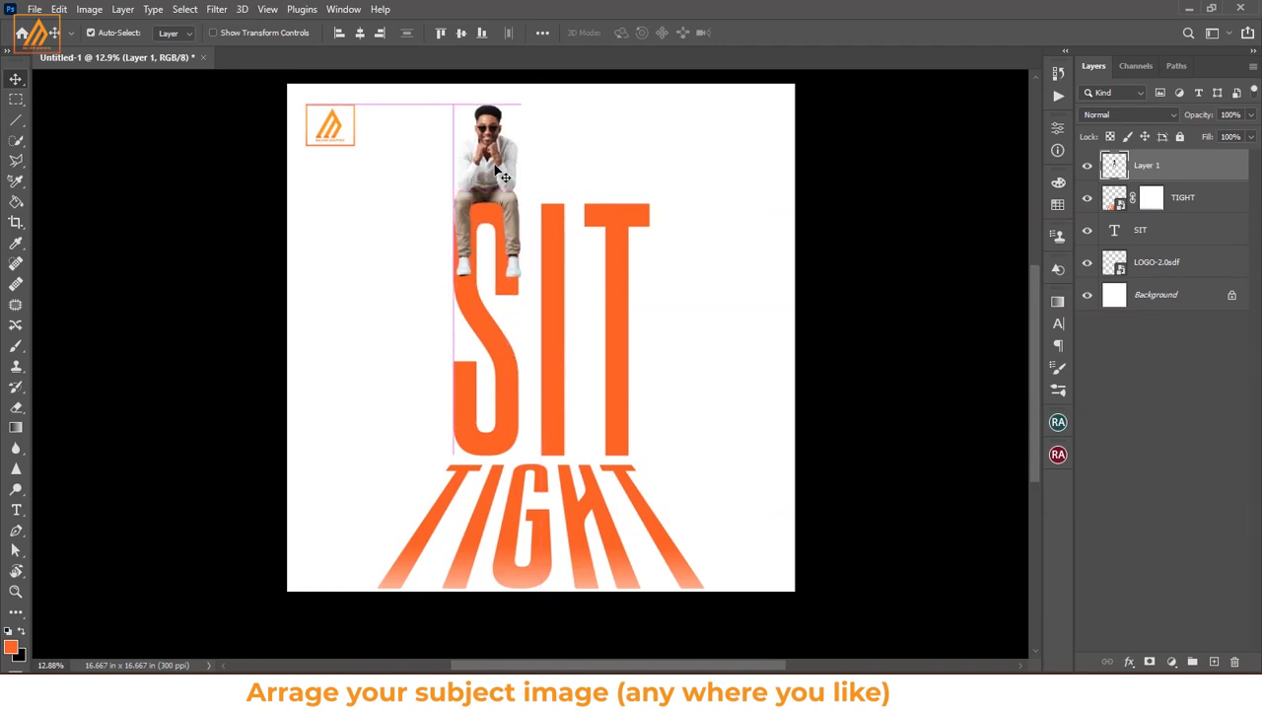
left_click_drag(499, 175, 499, 174)
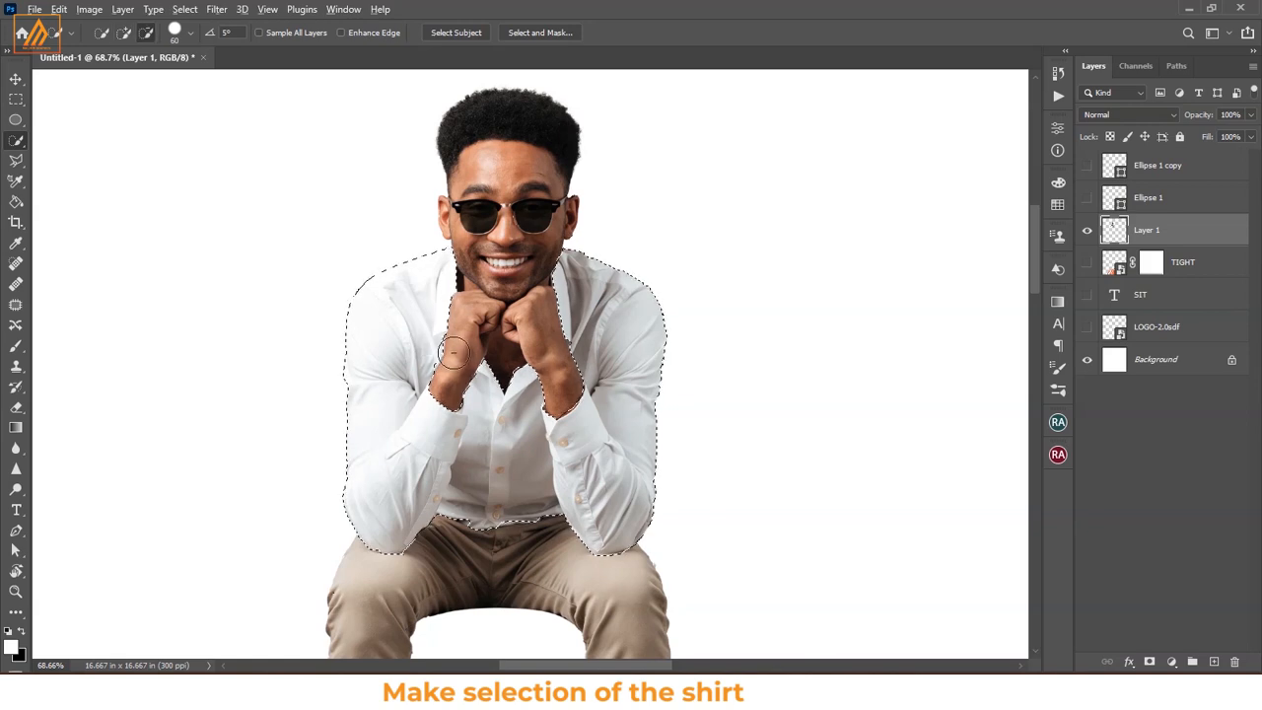
- Inspect the shirt selection's edges and copy the selected shirt from Layer 1 onto a new layer
scroll(424, 338, "up", 4, "alt")
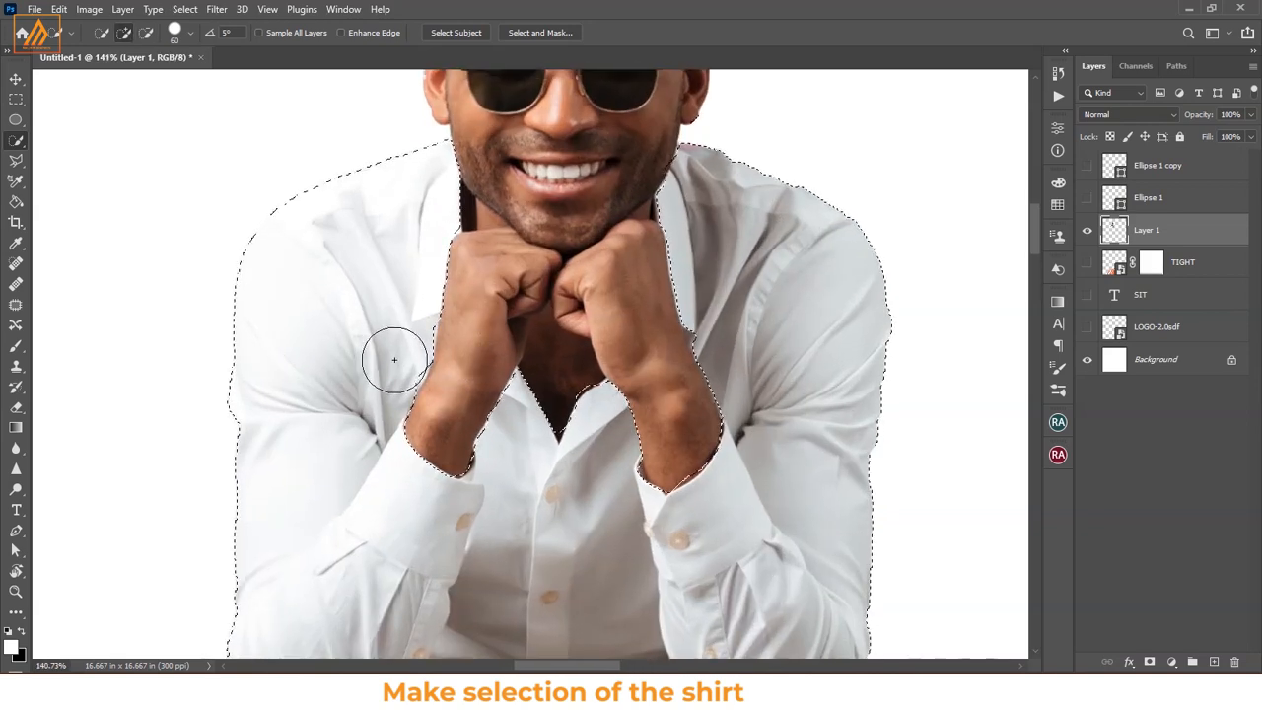
scroll(395, 358, "down", 5, "alt")
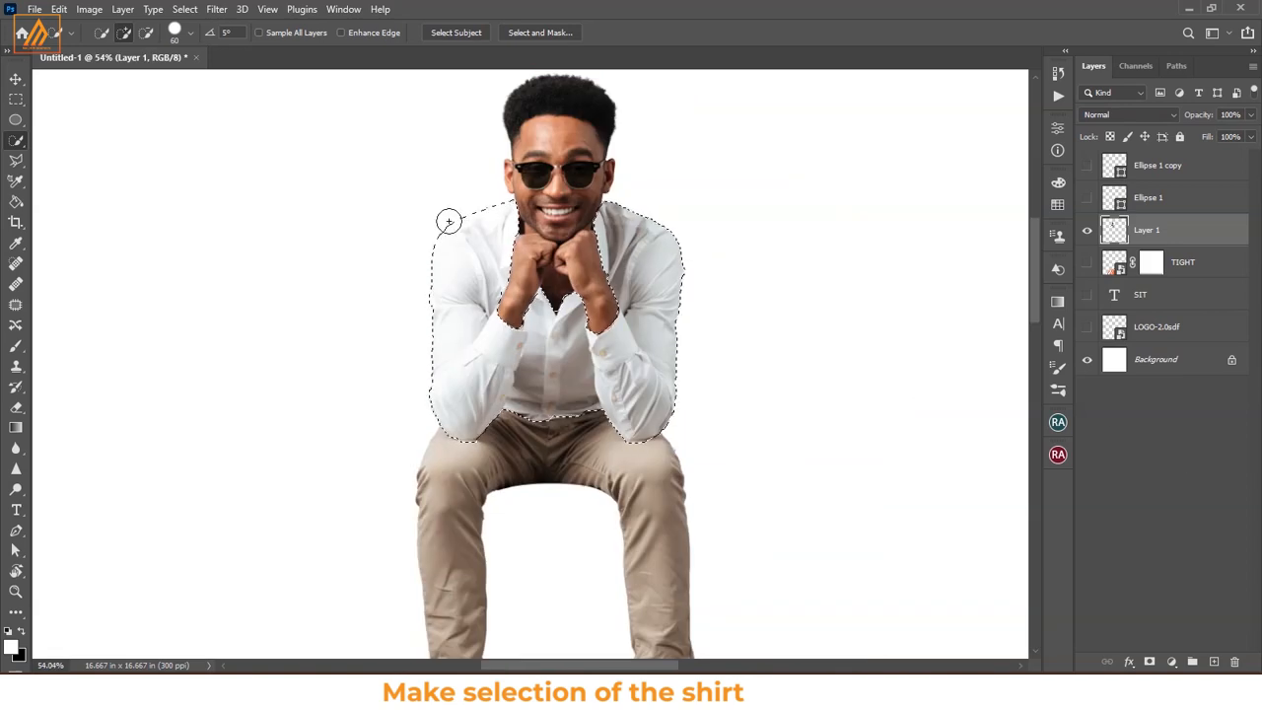
right_click(646, 292)
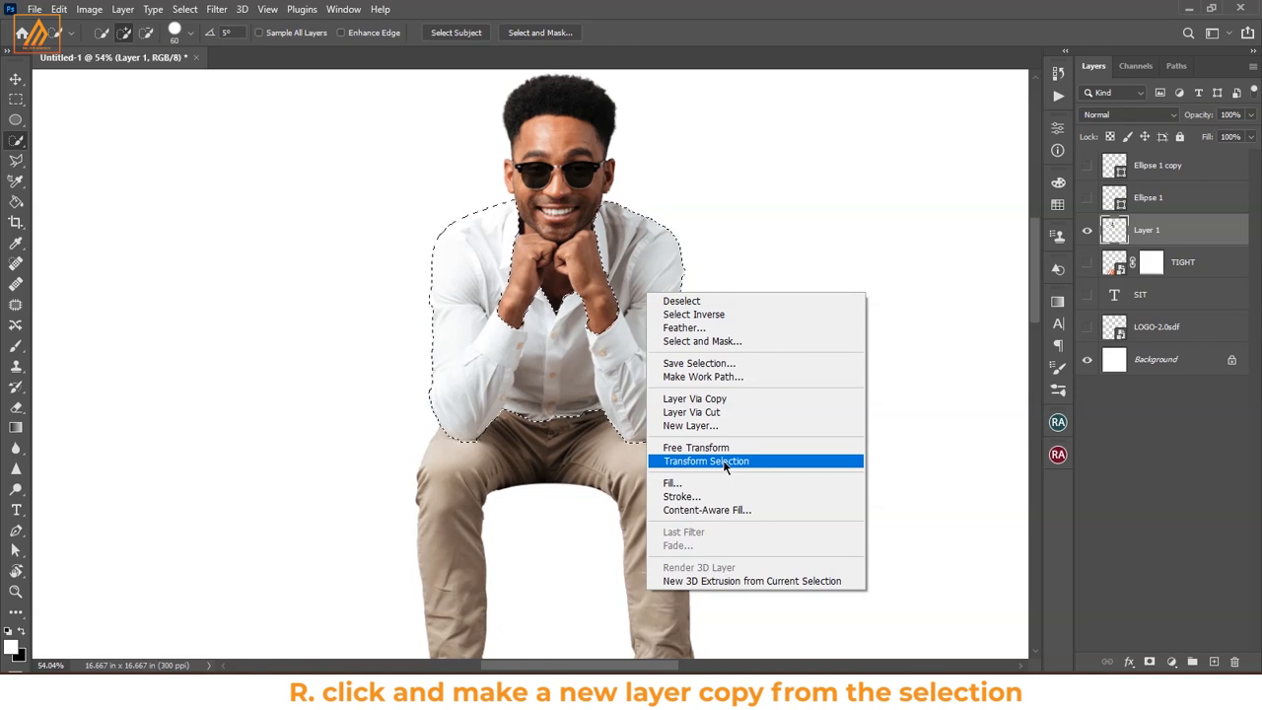
left_click(1189, 415)
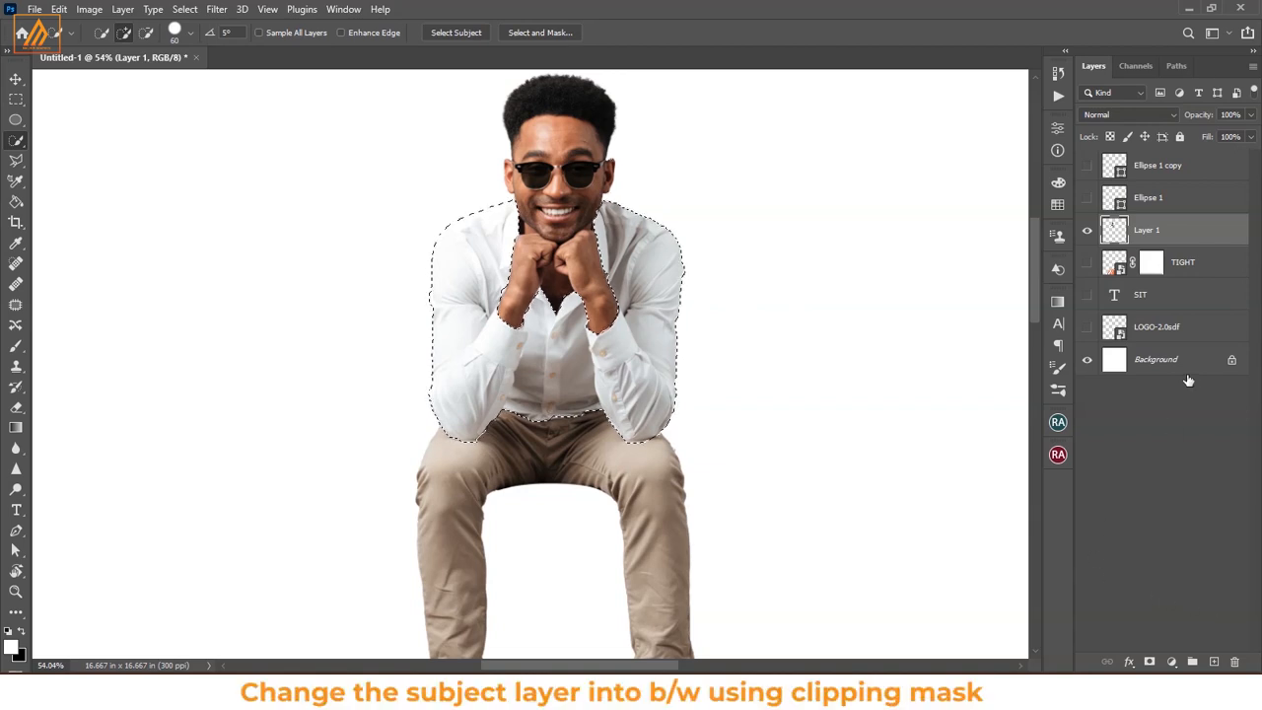
key("ctrl+j")
- Add a Black & White adjustment above Layer 1 and clip it to that layer
left_click(1162, 268)
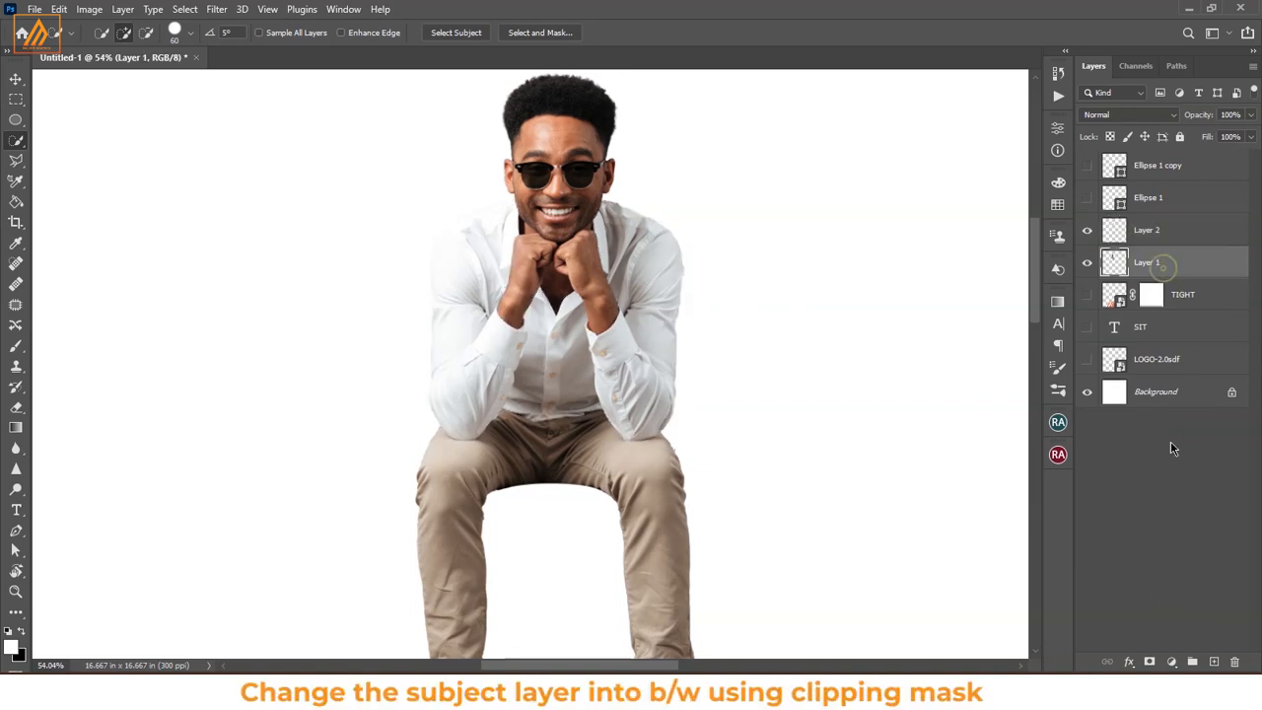
left_click(1173, 662)
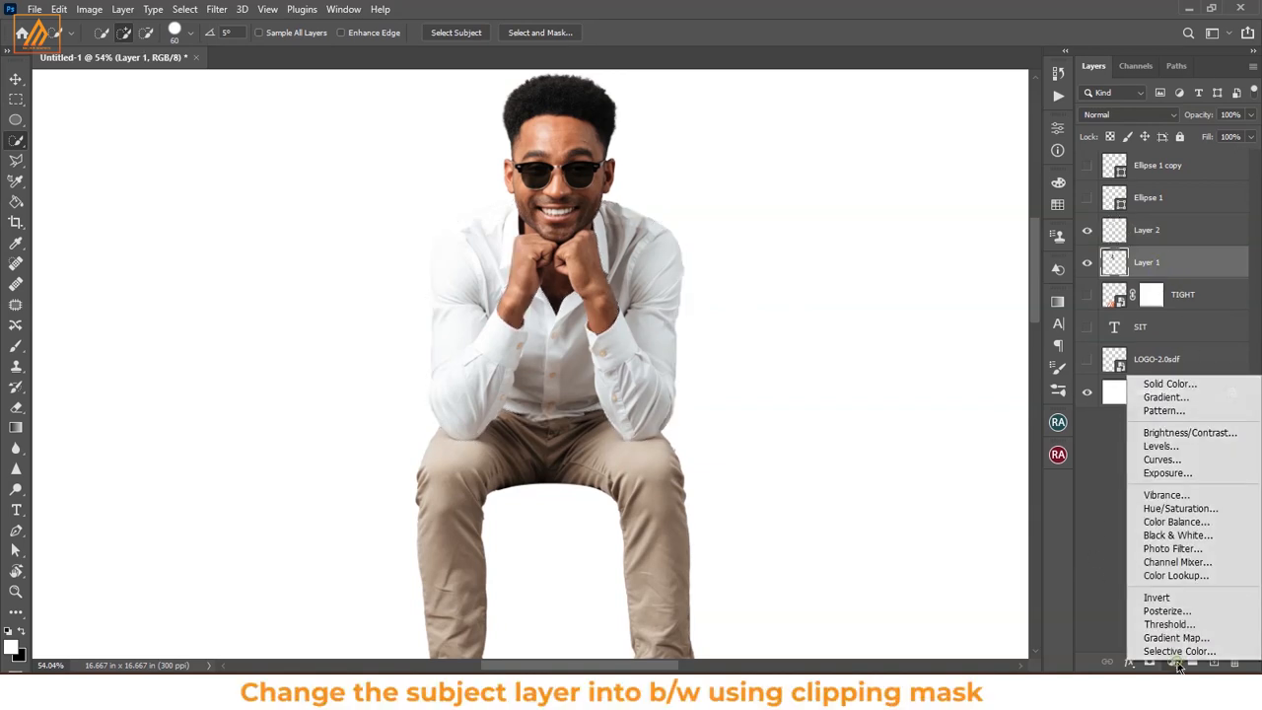
left_click(1201, 535)
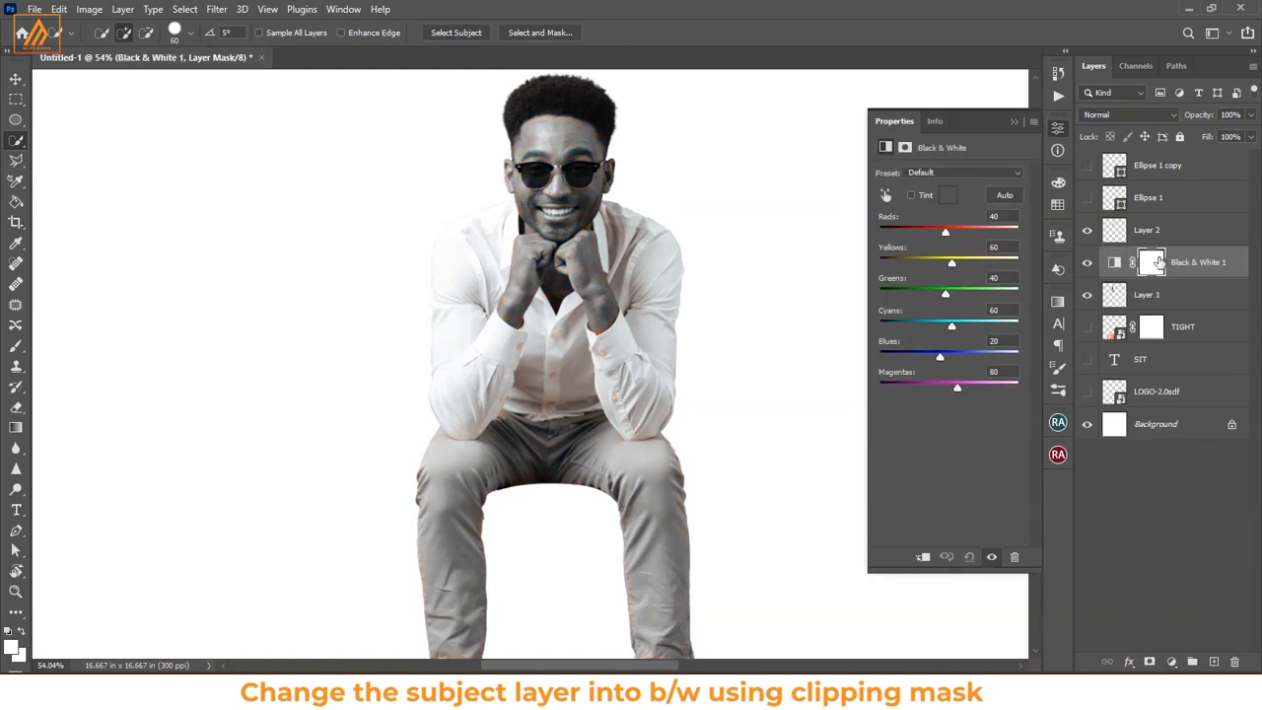
right_click(1200, 270)
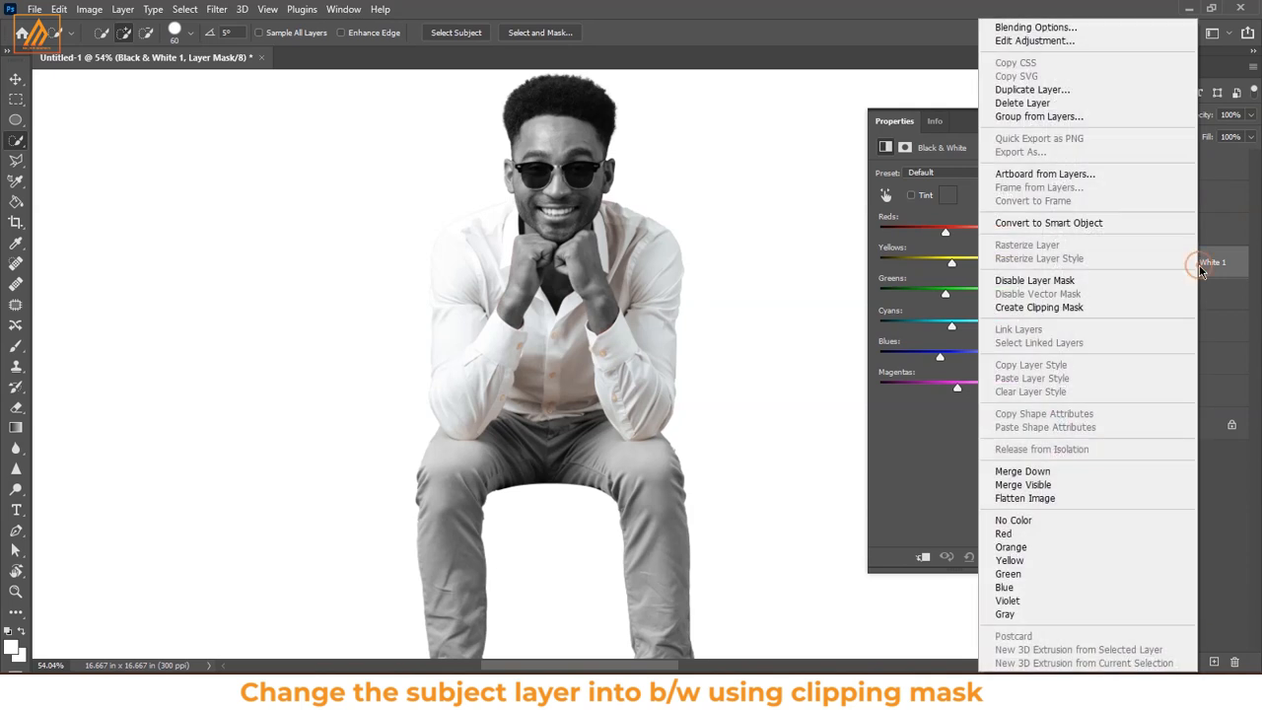
left_click(1022, 309)
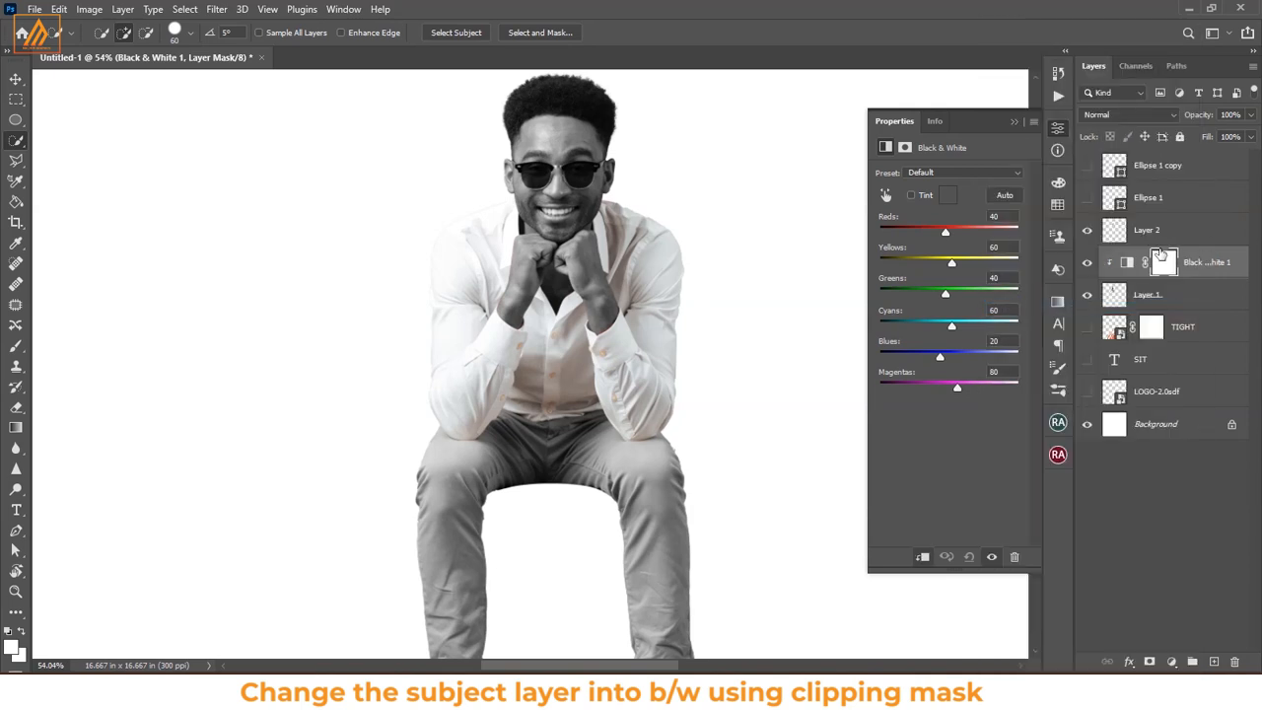
- Rename the copied shirt layer as SHIRT
left_click(1145, 211)
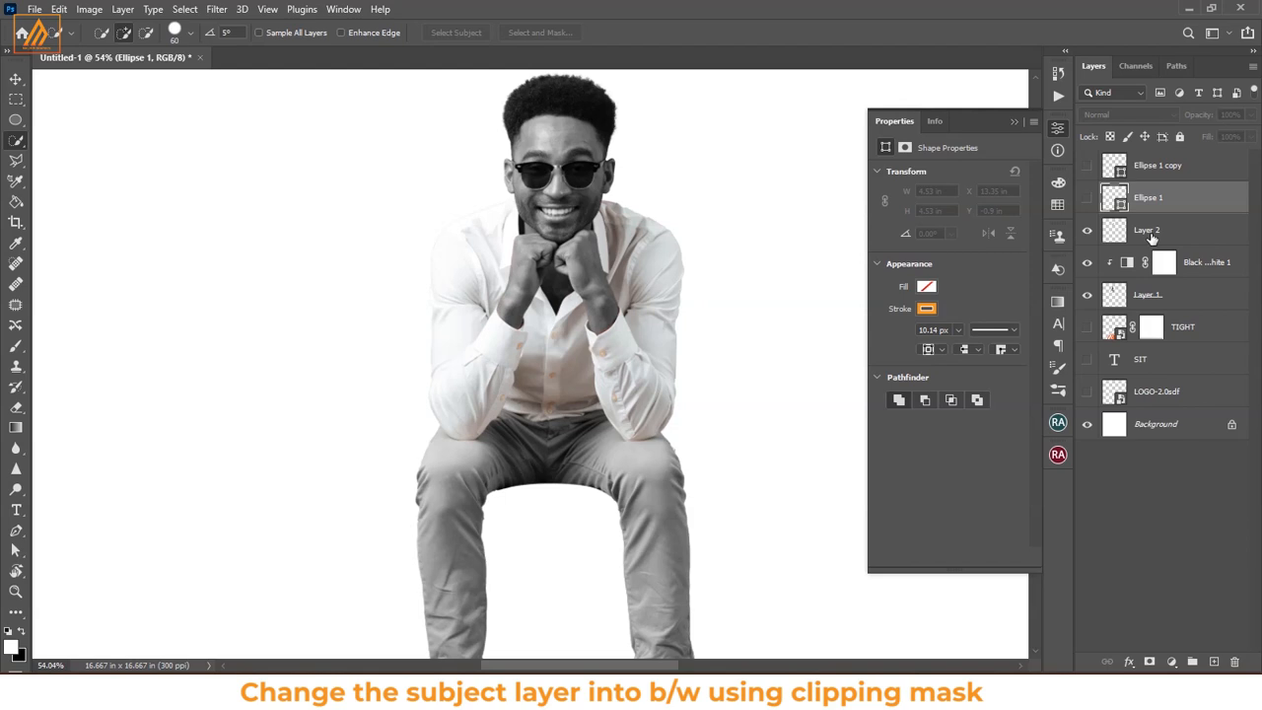
left_click(1149, 232)
double_click(1149, 231)
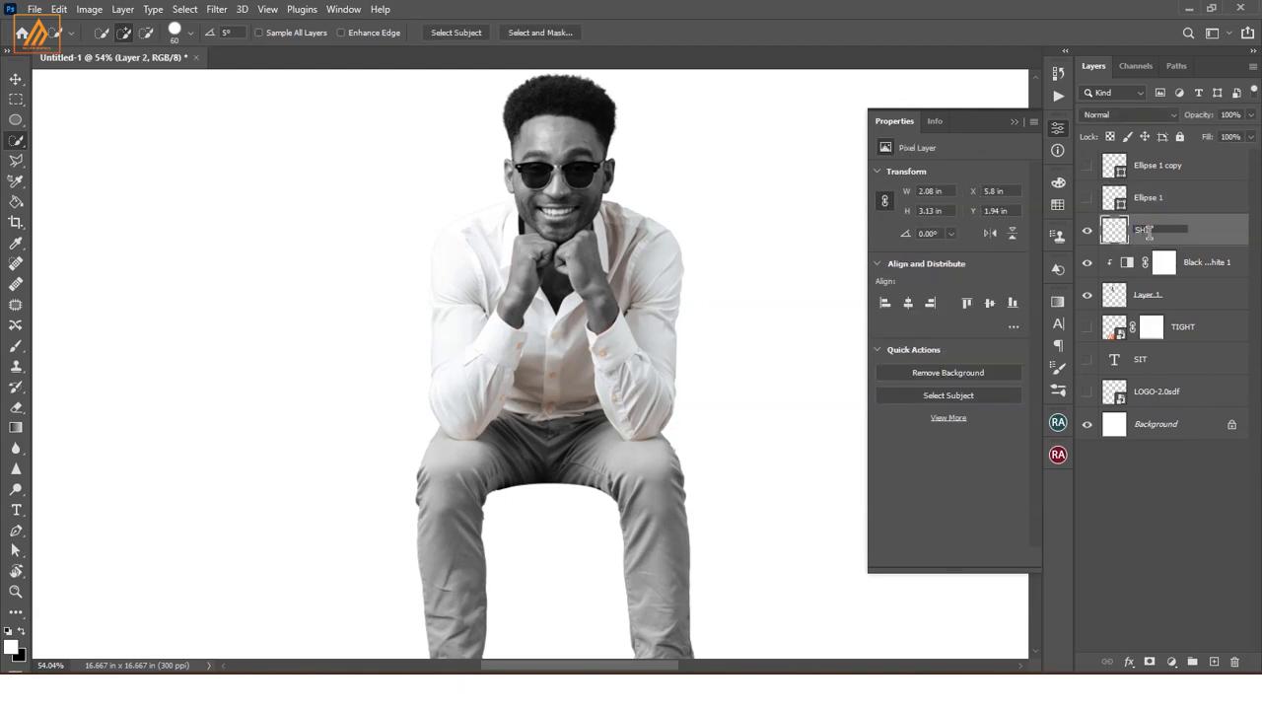
type("SHIRT")
left_click(1143, 511)
- Set the Black & White adjustment to Reds 76, Greens 266, Cyans 300 and Magentas -132
left_click(1178, 275)
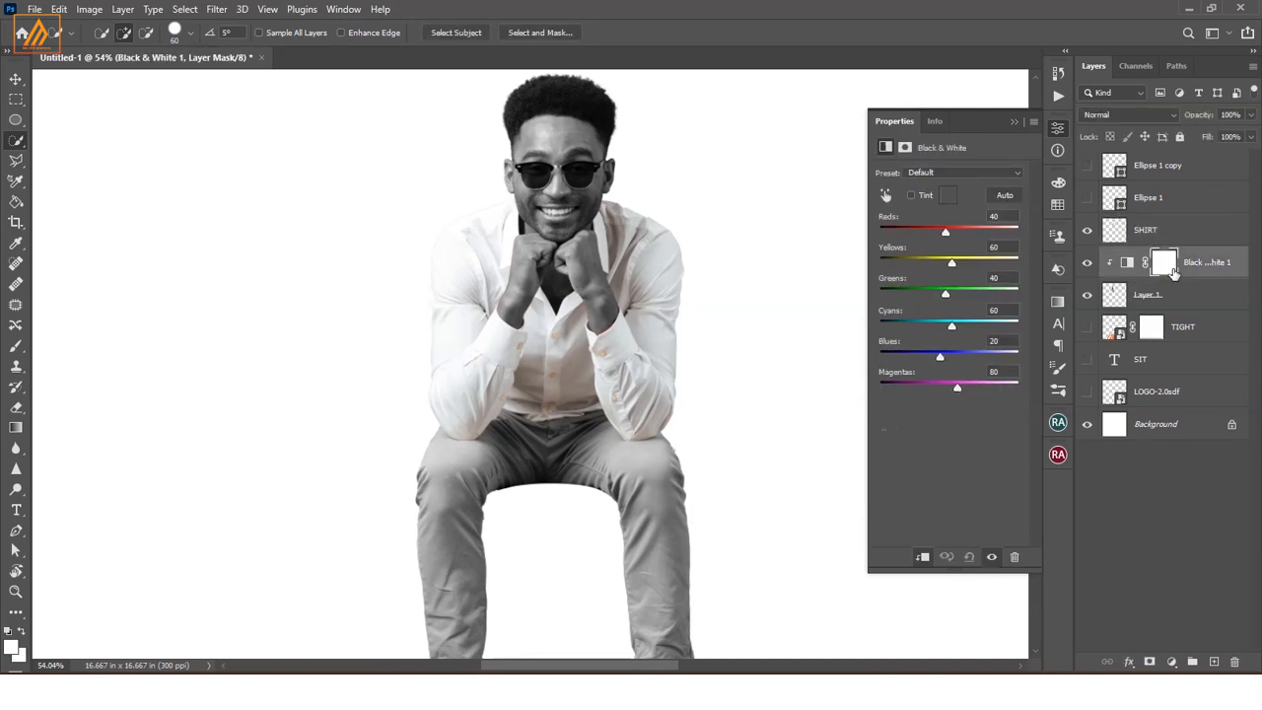
mouse_move(944, 234)
left_mouse_down()
mouse_move(918, 245)
mouse_move(956, 252)
left_mouse_up()
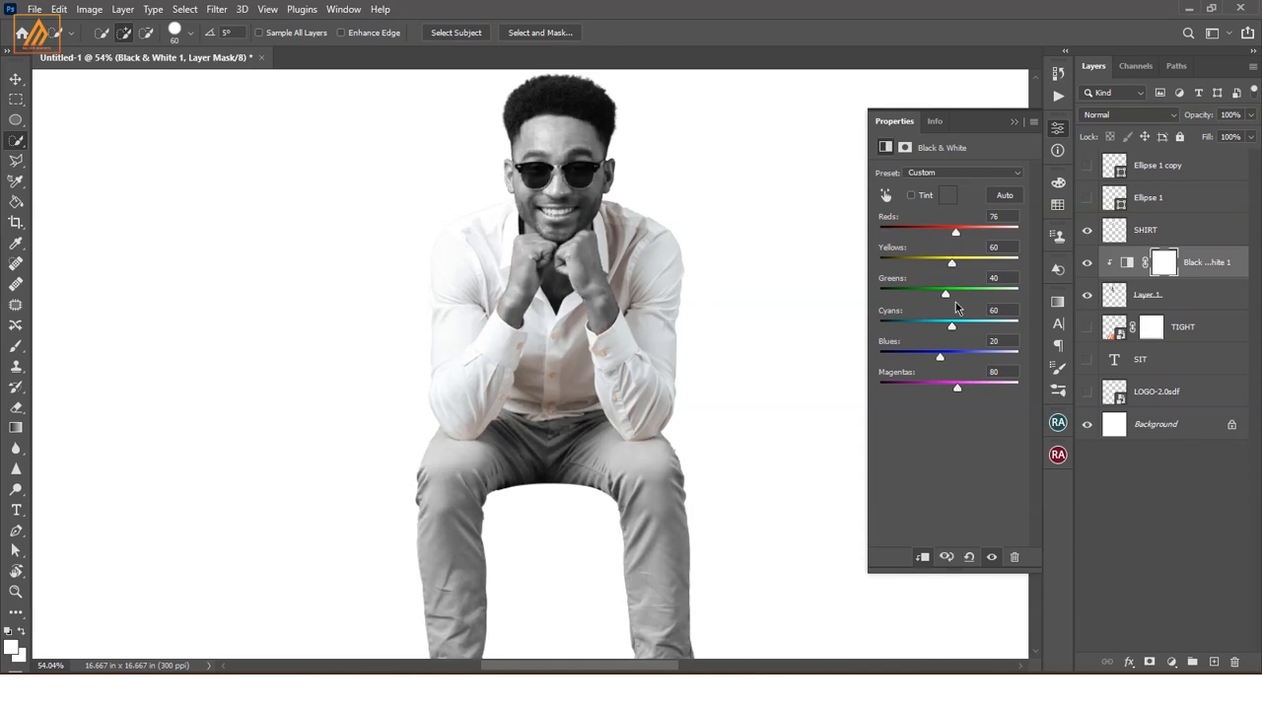
left_click_drag(910, 296, 1009, 295)
left_click_drag(945, 329, 1043, 339)
scroll(707, 365, "down", 4)
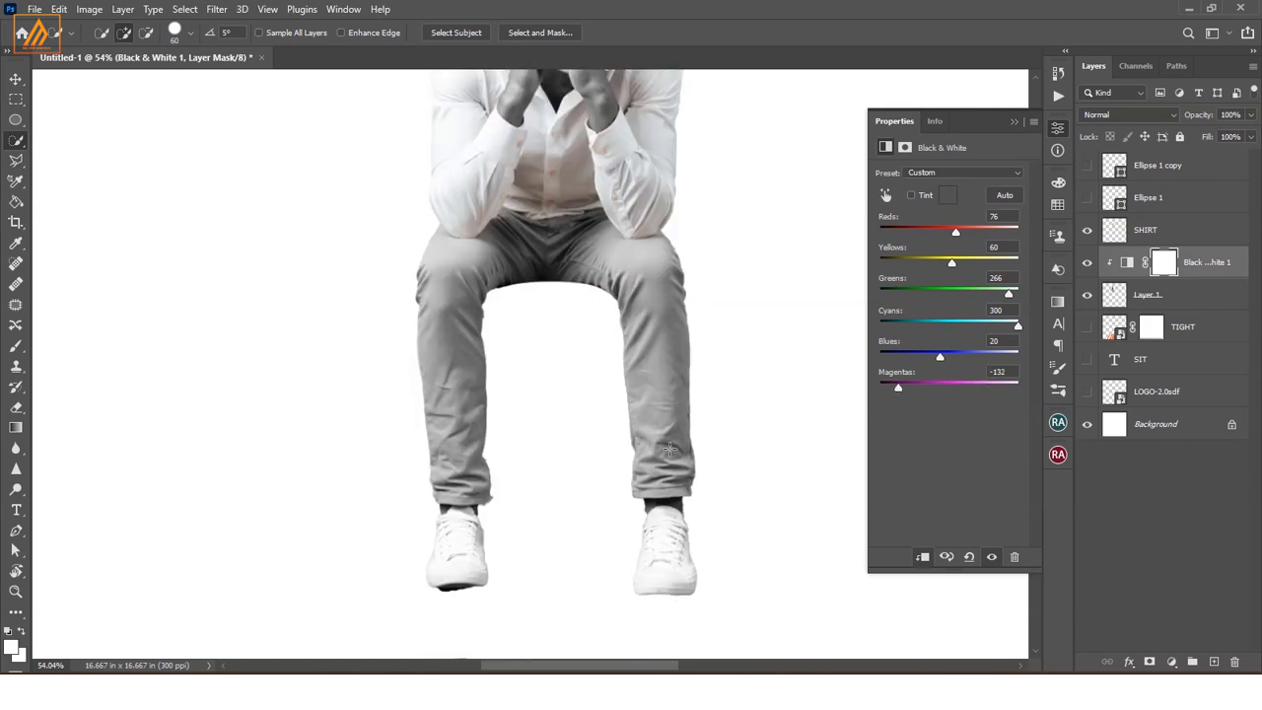
left_click(1157, 520)
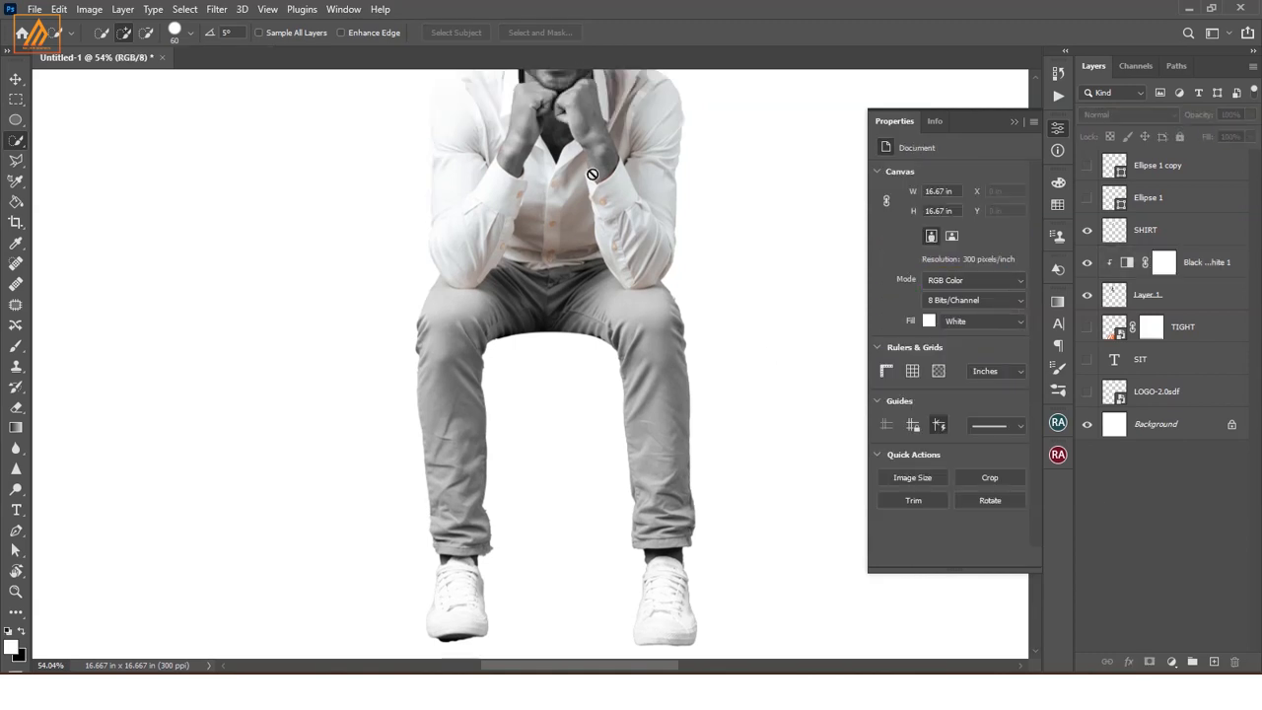
scroll(791, 212, "up", 5)
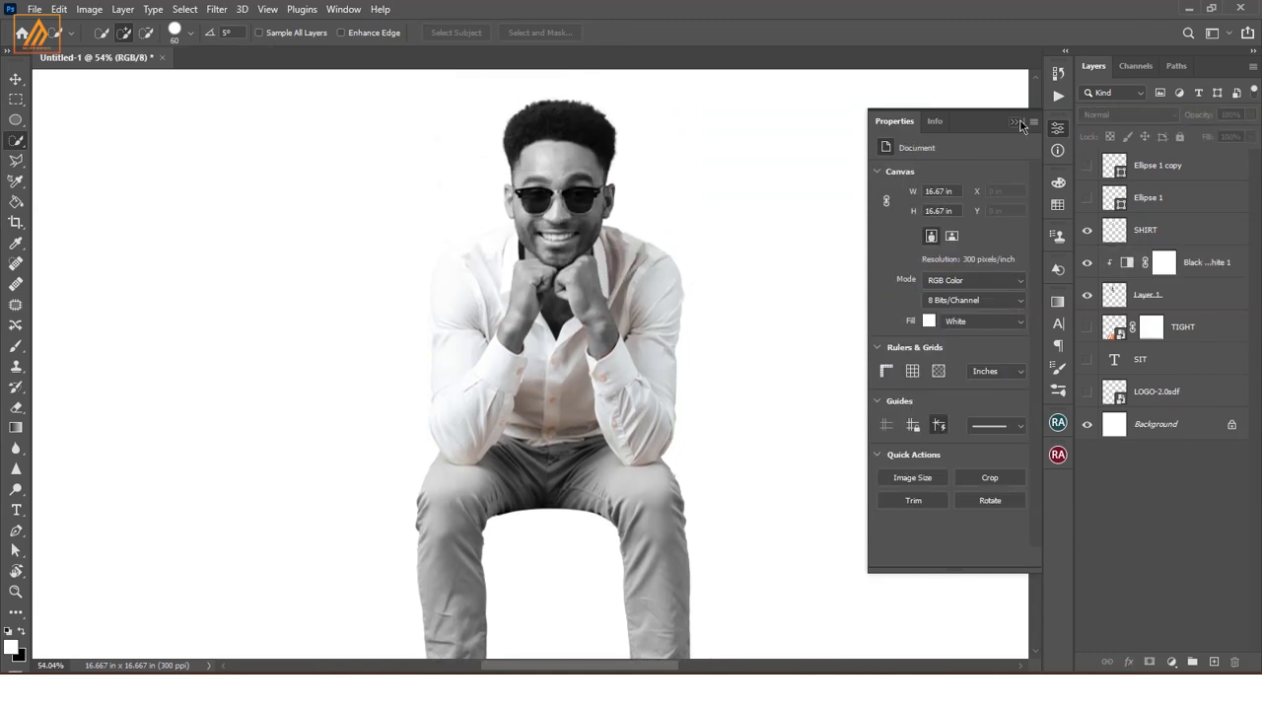
left_click(1018, 122)
left_click(1171, 237)
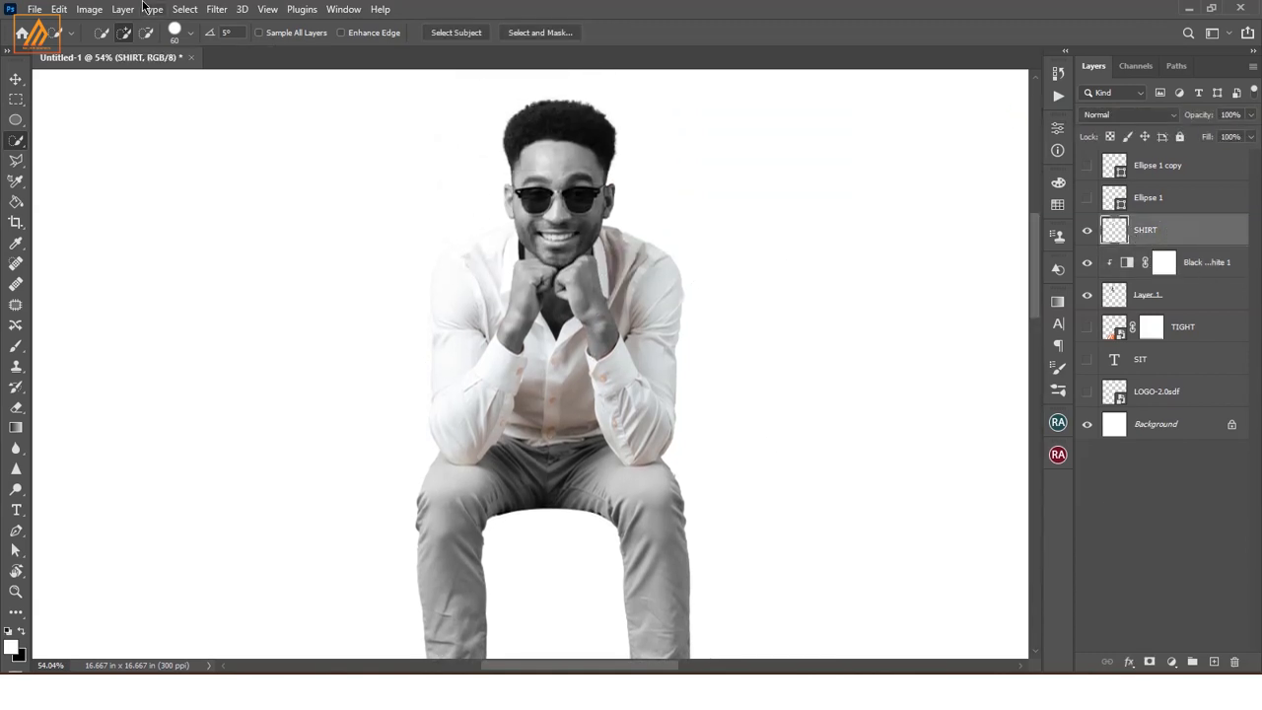
left_click(90, 9)
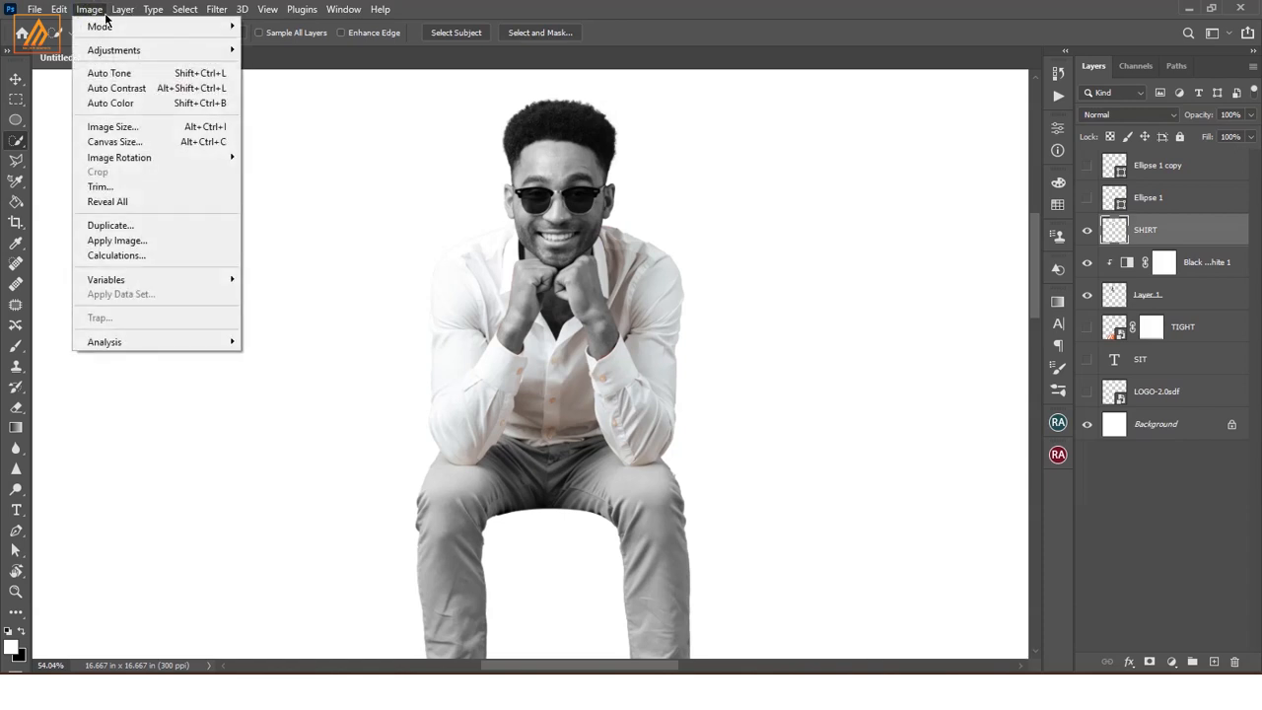
mouse_move(131, 10)
mouse_move(187, 11)
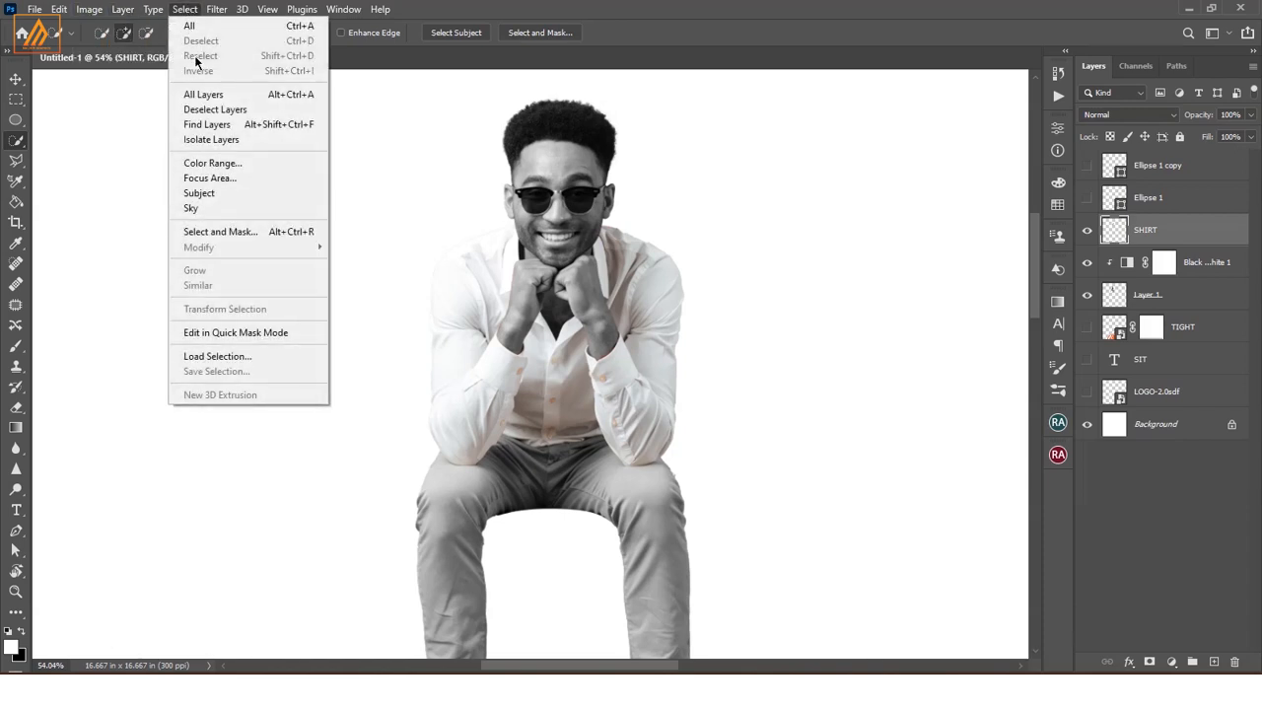
left_click(1122, 599)
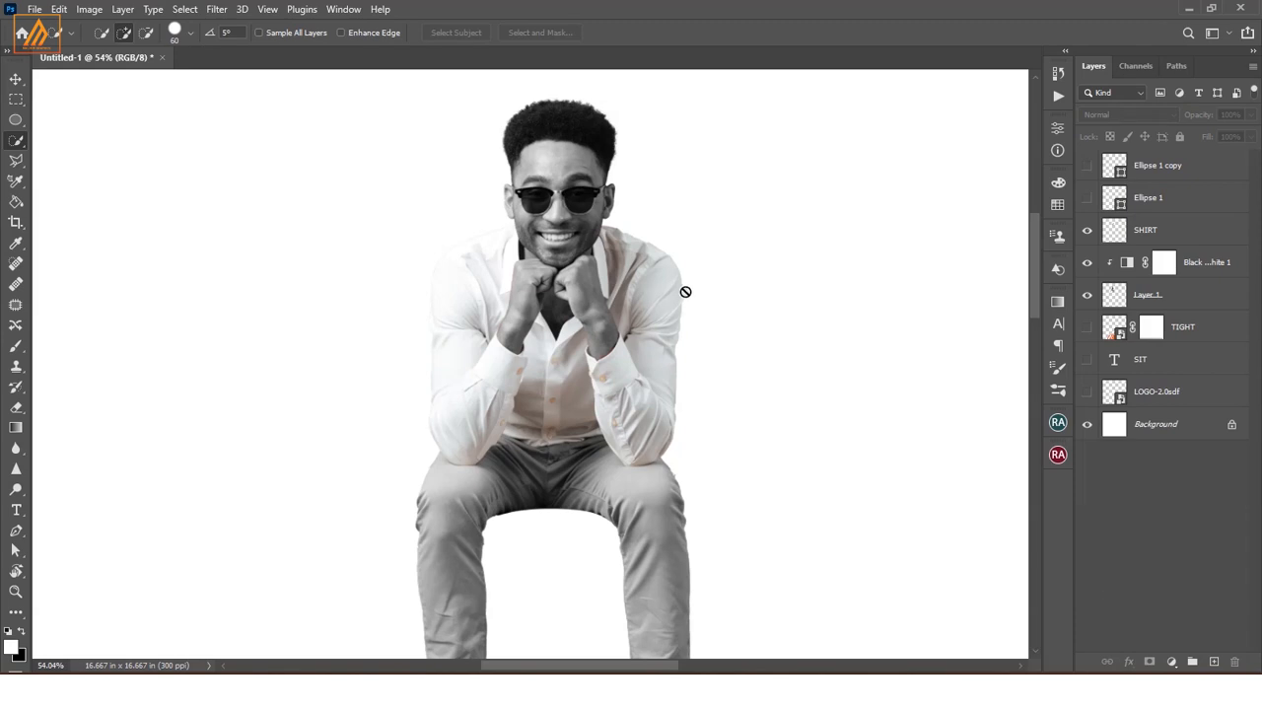
left_click(1190, 299)
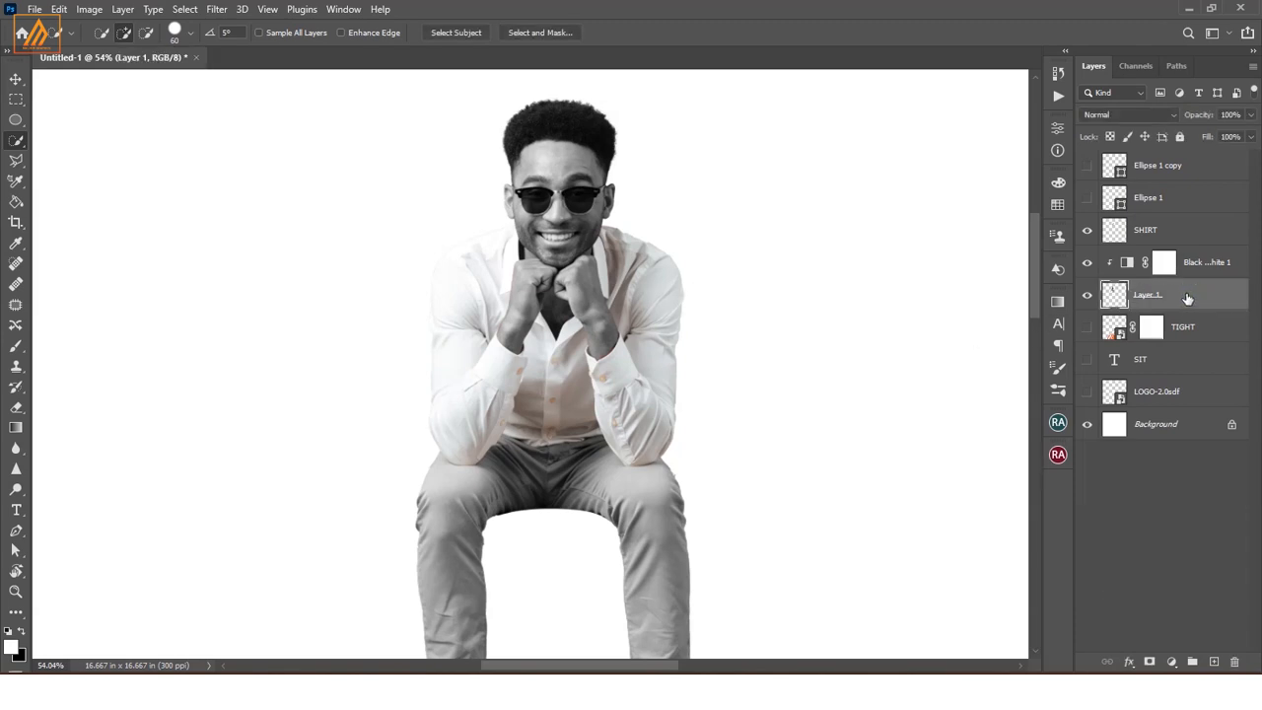
- Add an orange f7941d Solid Color fill above the SHIRT layer and clip it to the shirt
left_click(1170, 228)
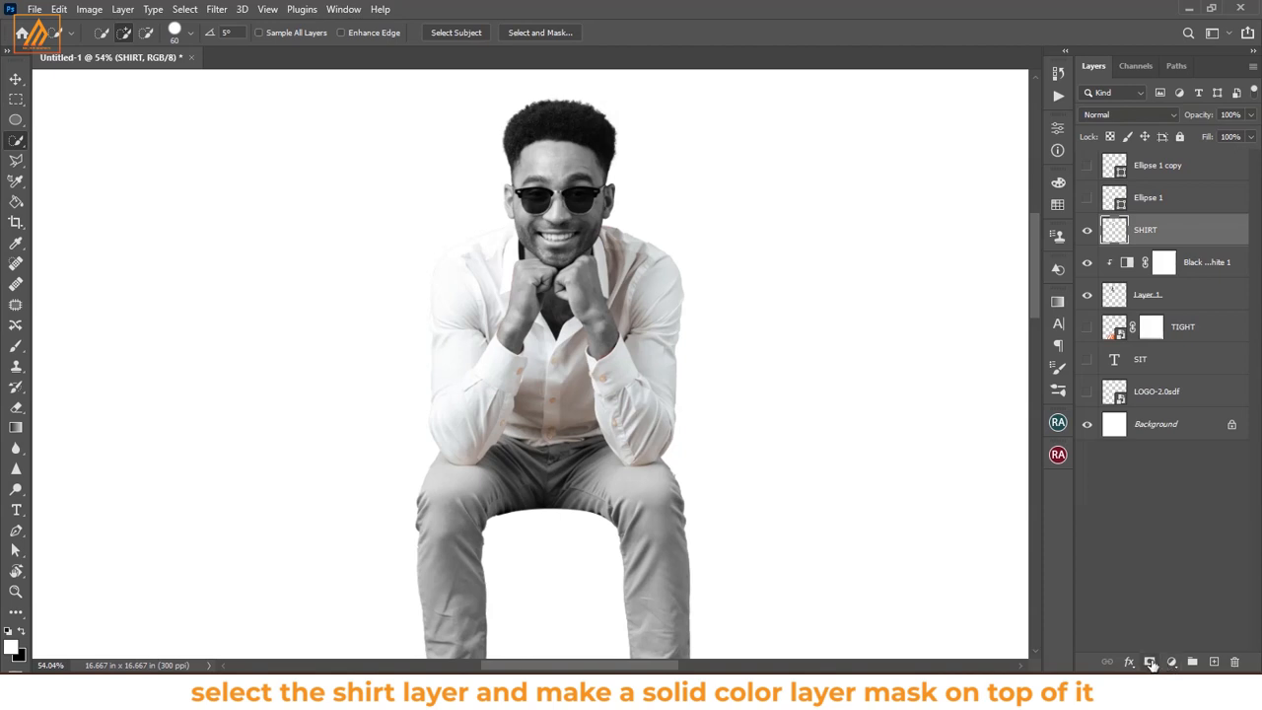
left_click(1172, 662)
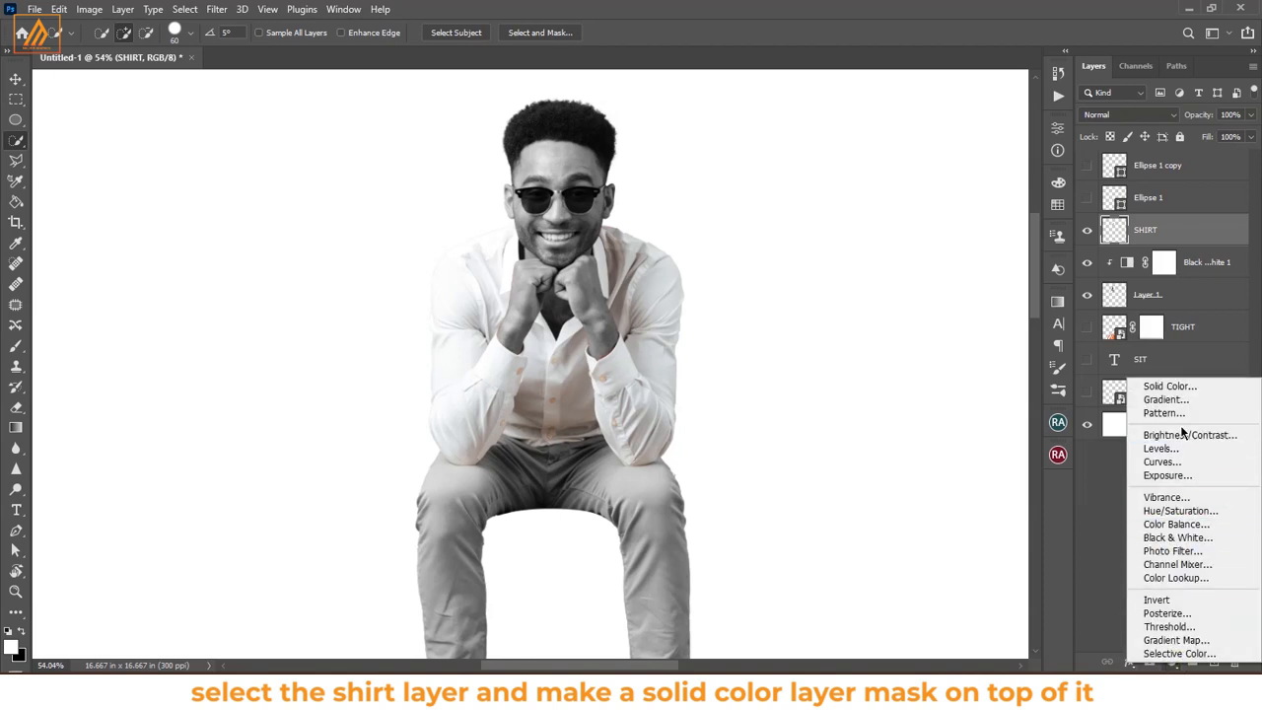
left_click(1176, 385)
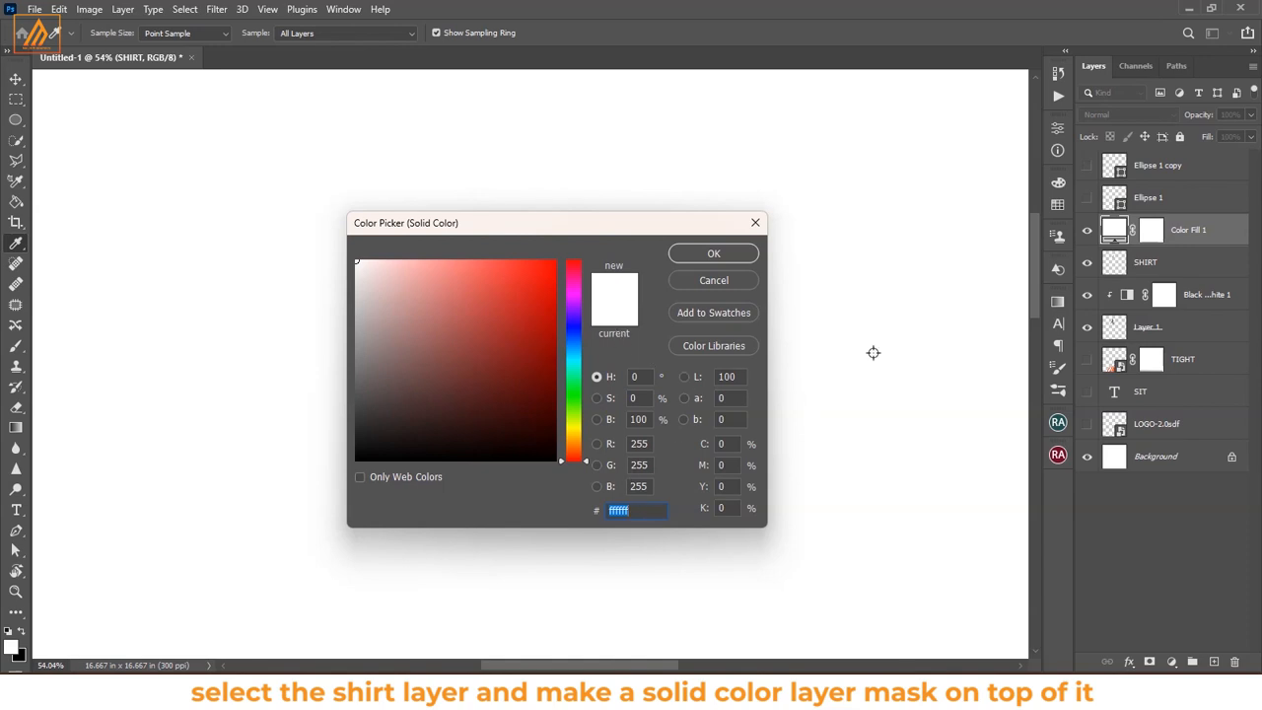
left_click(1057, 207)
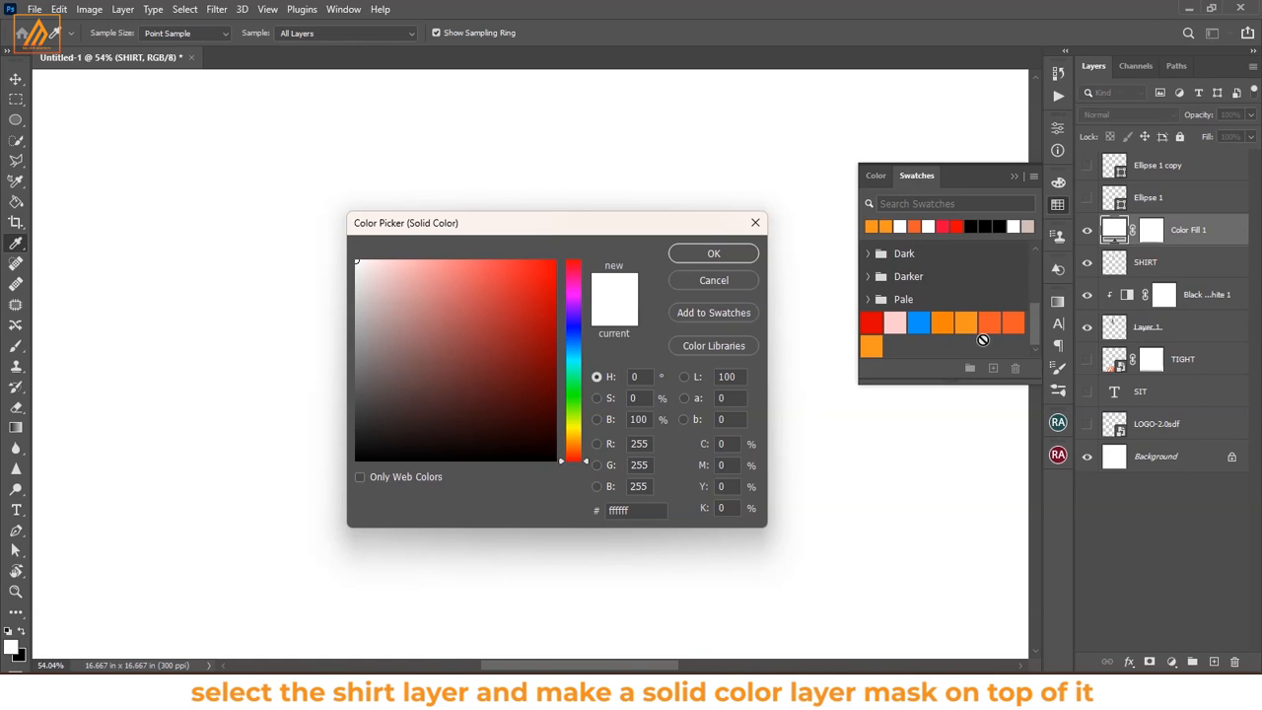
left_click(976, 323)
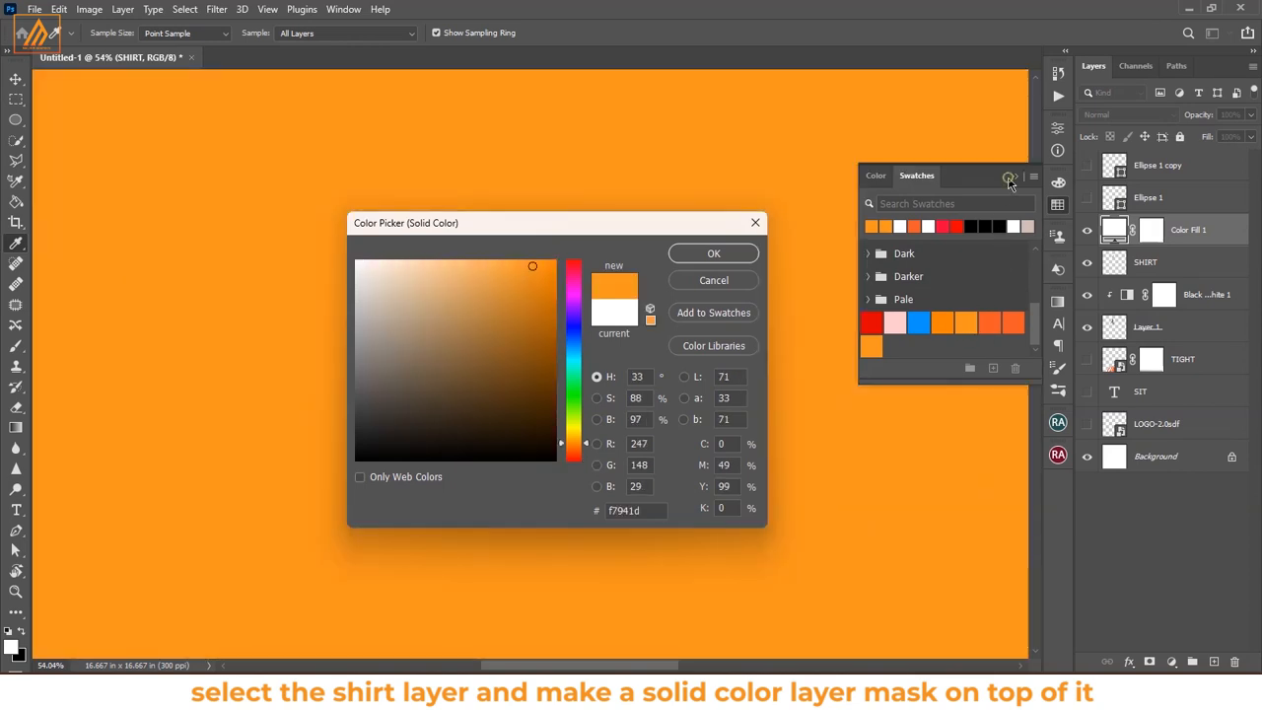
left_click(1015, 181)
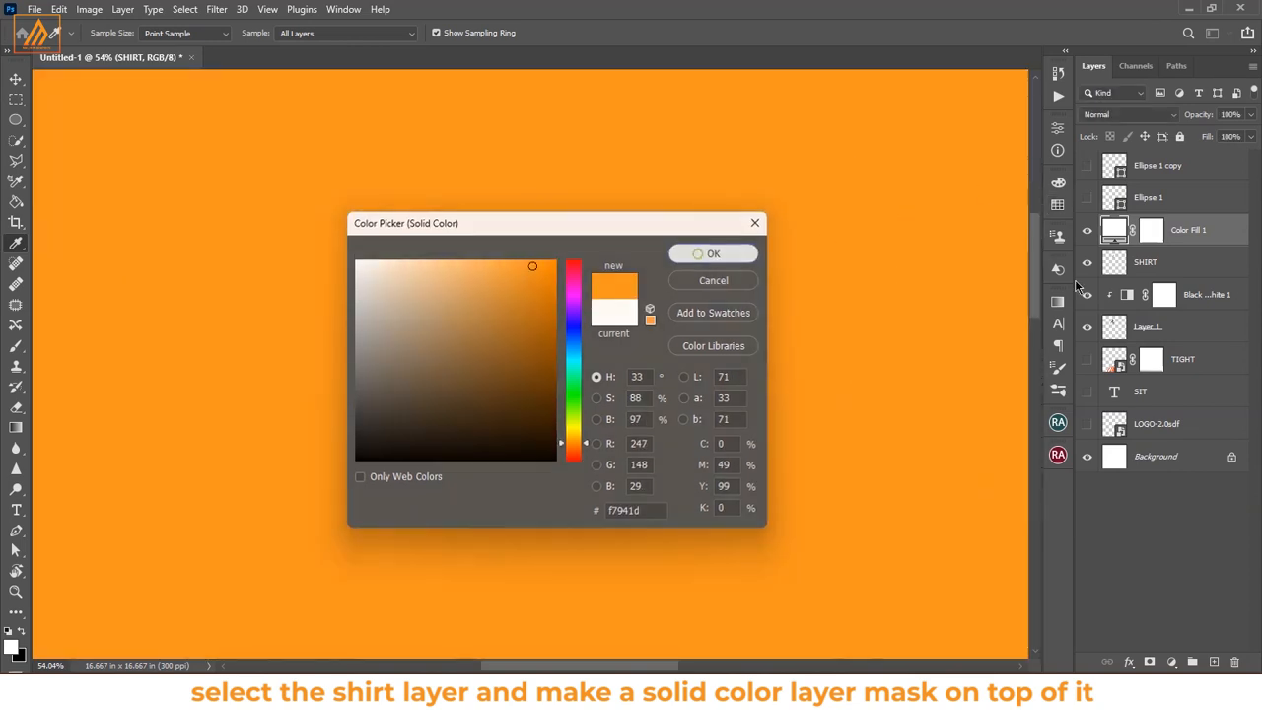
left_click(708, 257)
right_click(1197, 247)
left_click(1084, 306)
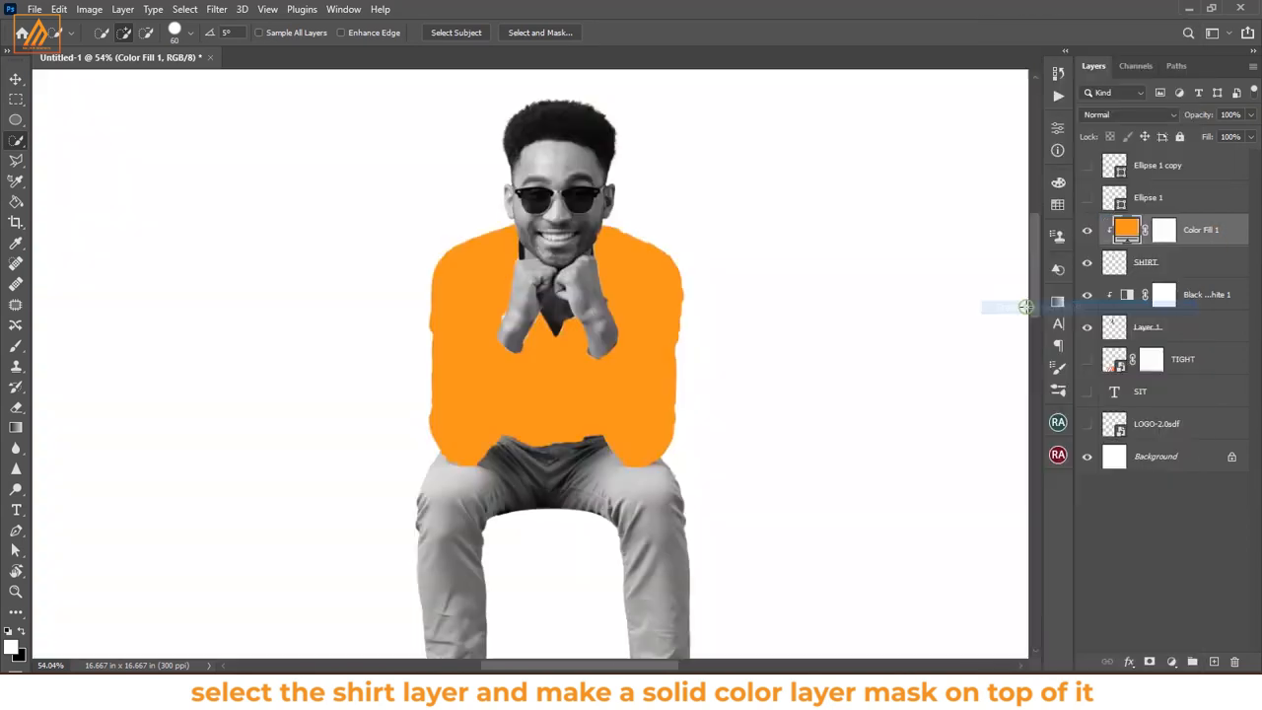
- Set the orange Color Fill 1 layer's blending mode to Hard Light over the shirt
left_click(1124, 114)
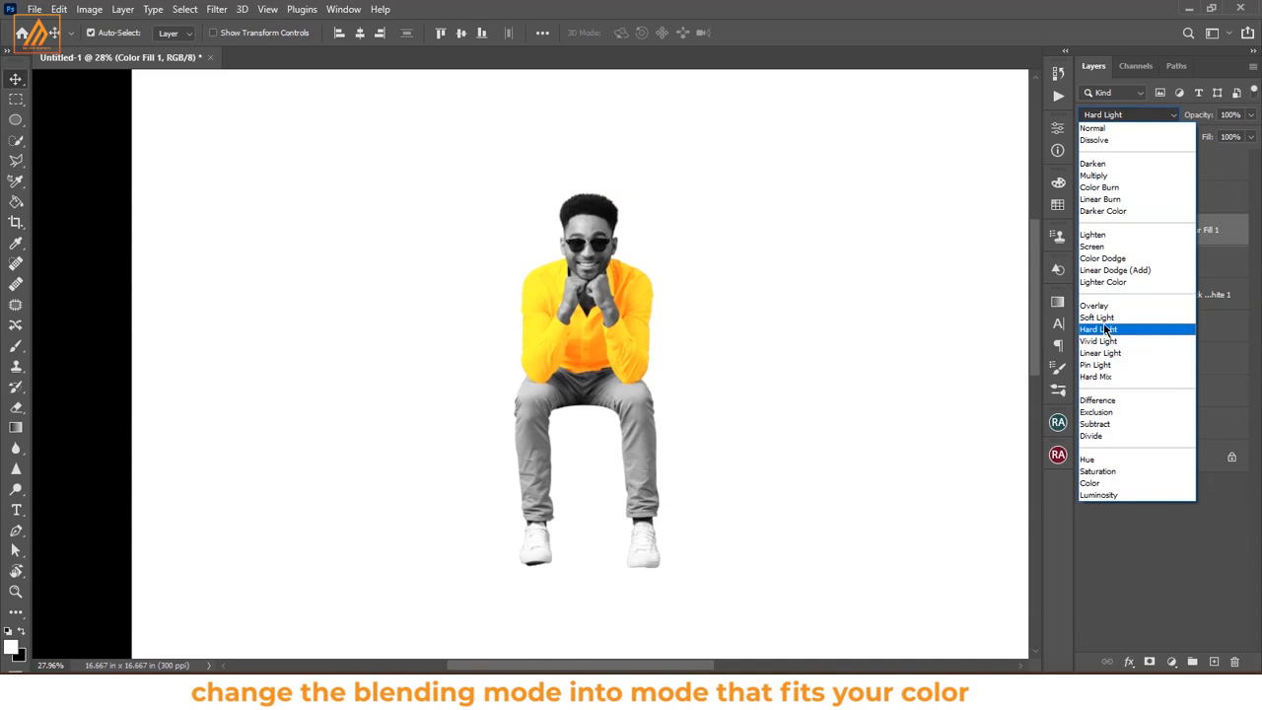
left_click(1105, 329)
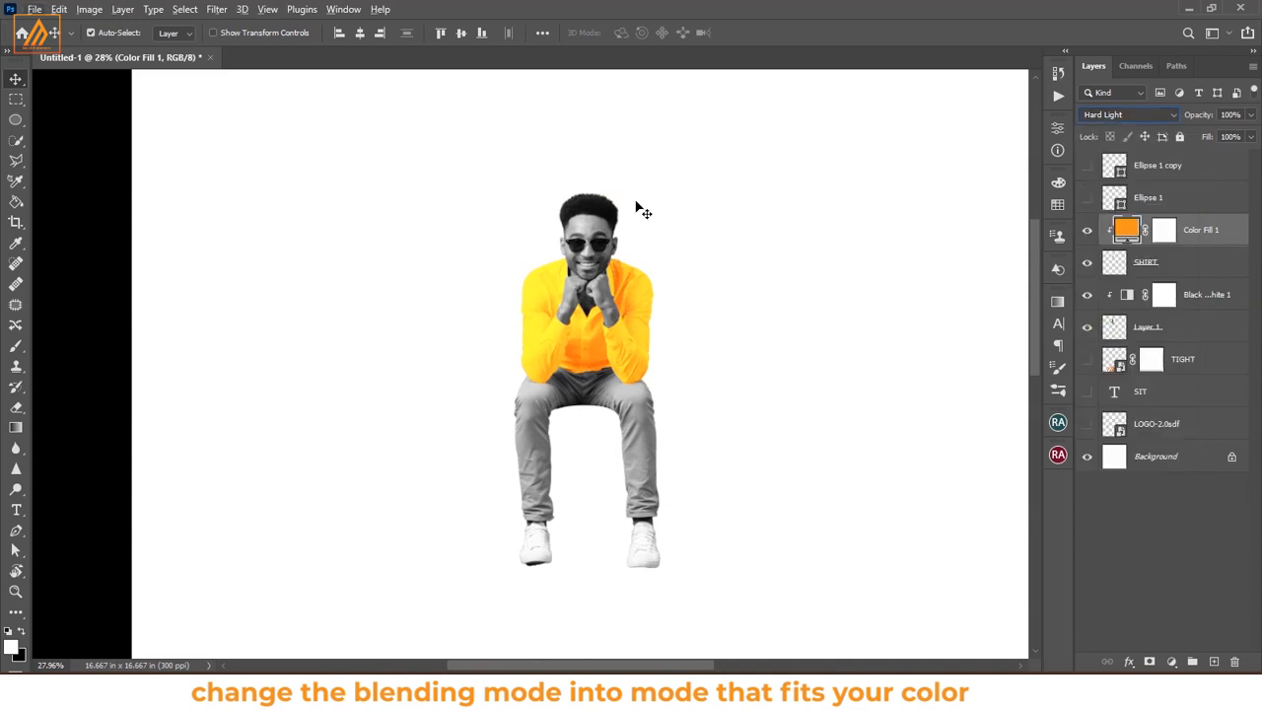
scroll(577, 336, "up", 3)
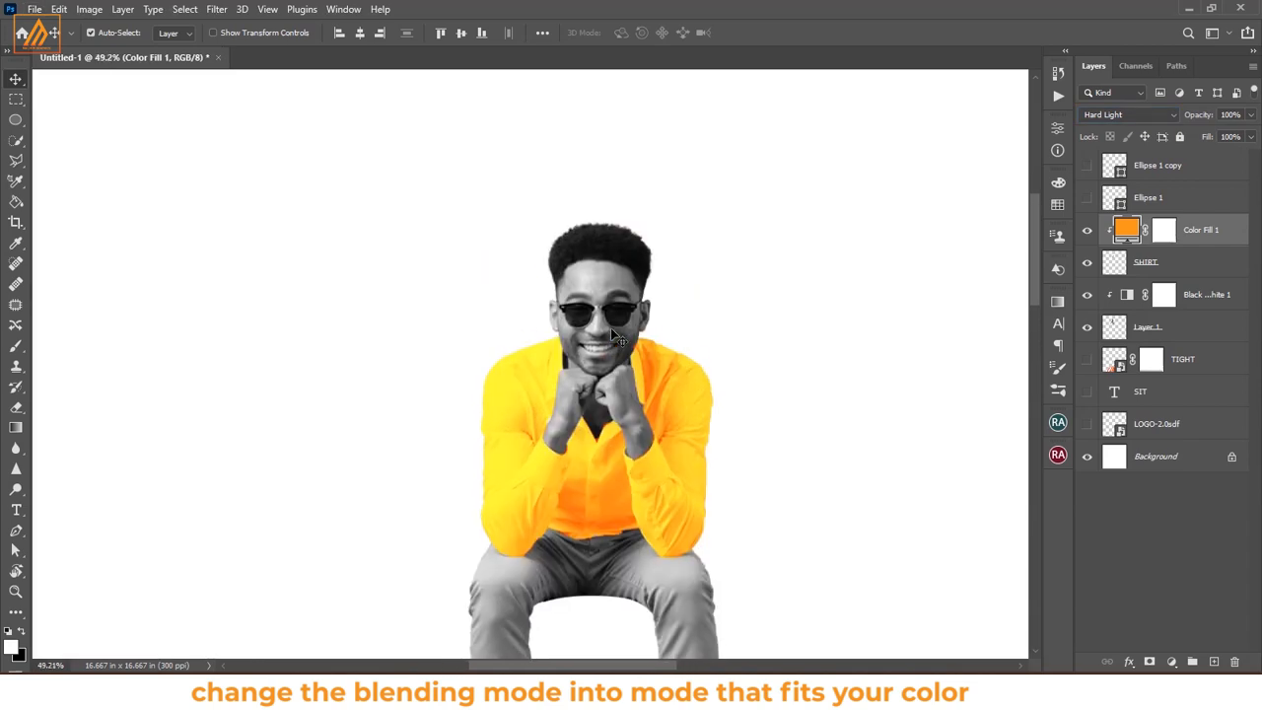
scroll(601, 441, "up", 4)
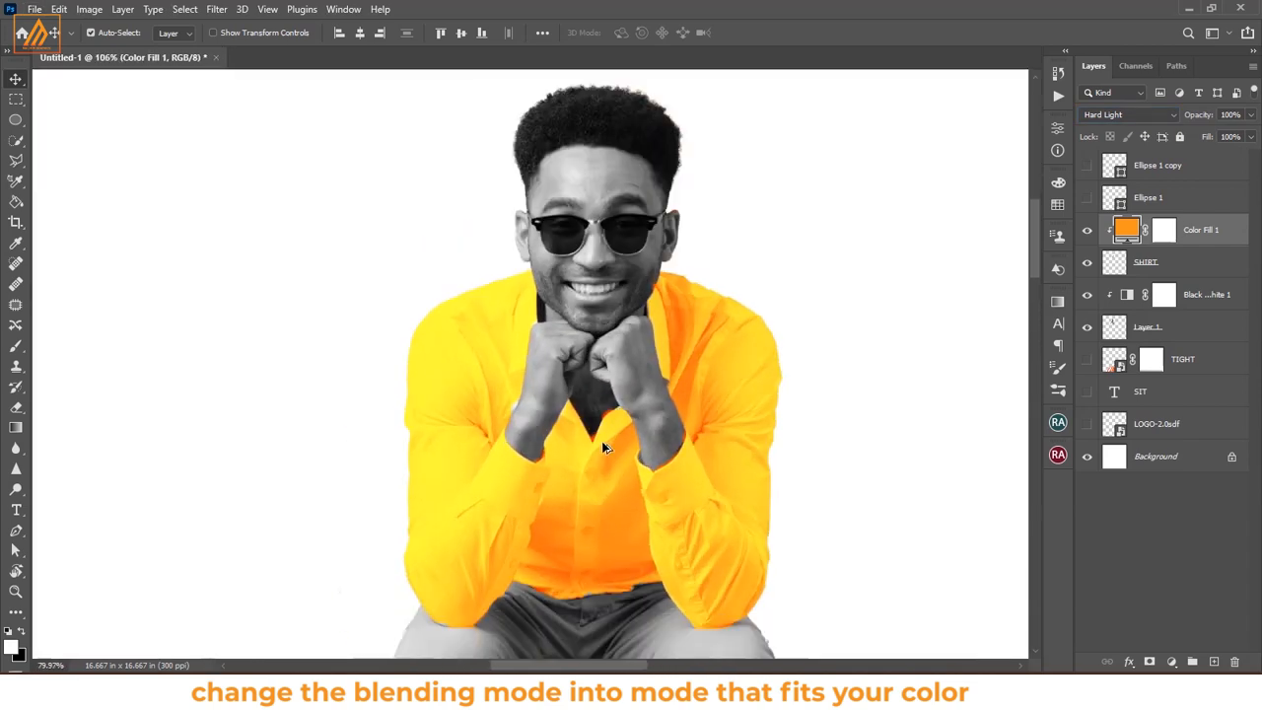
scroll(602, 441, "down", 7)
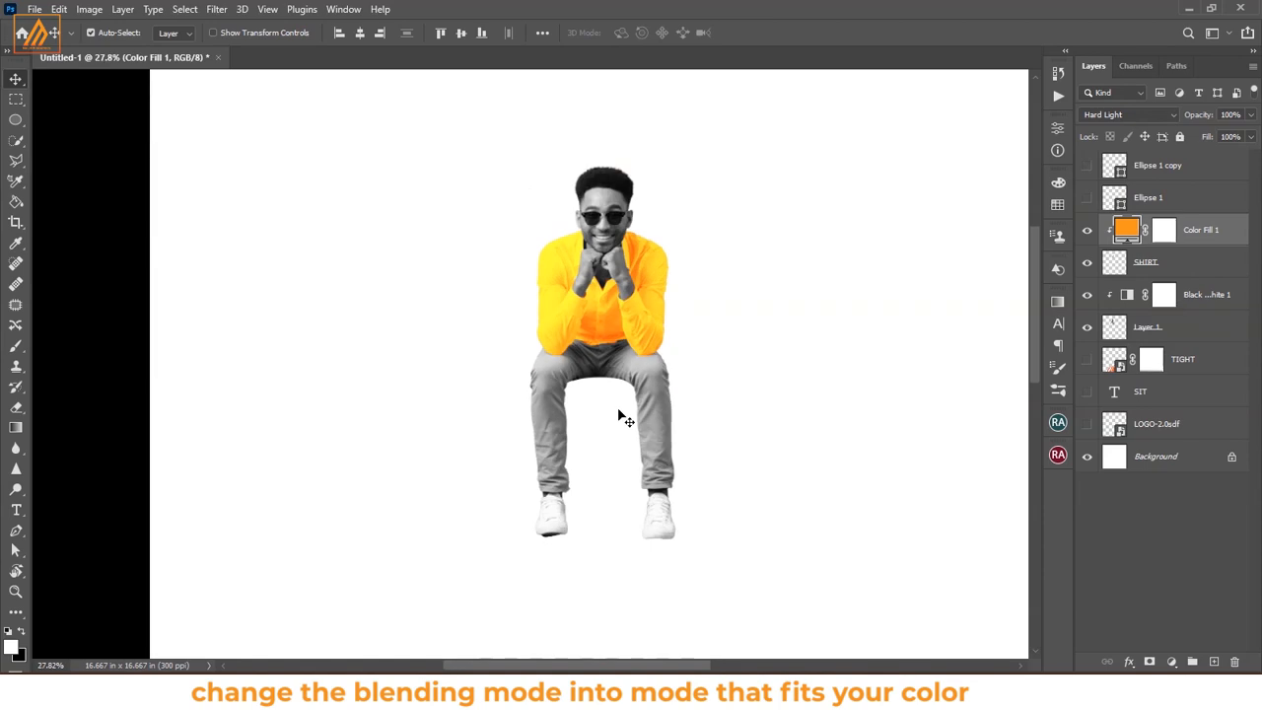
scroll(619, 412, "down", 2)
left_click(1150, 526)
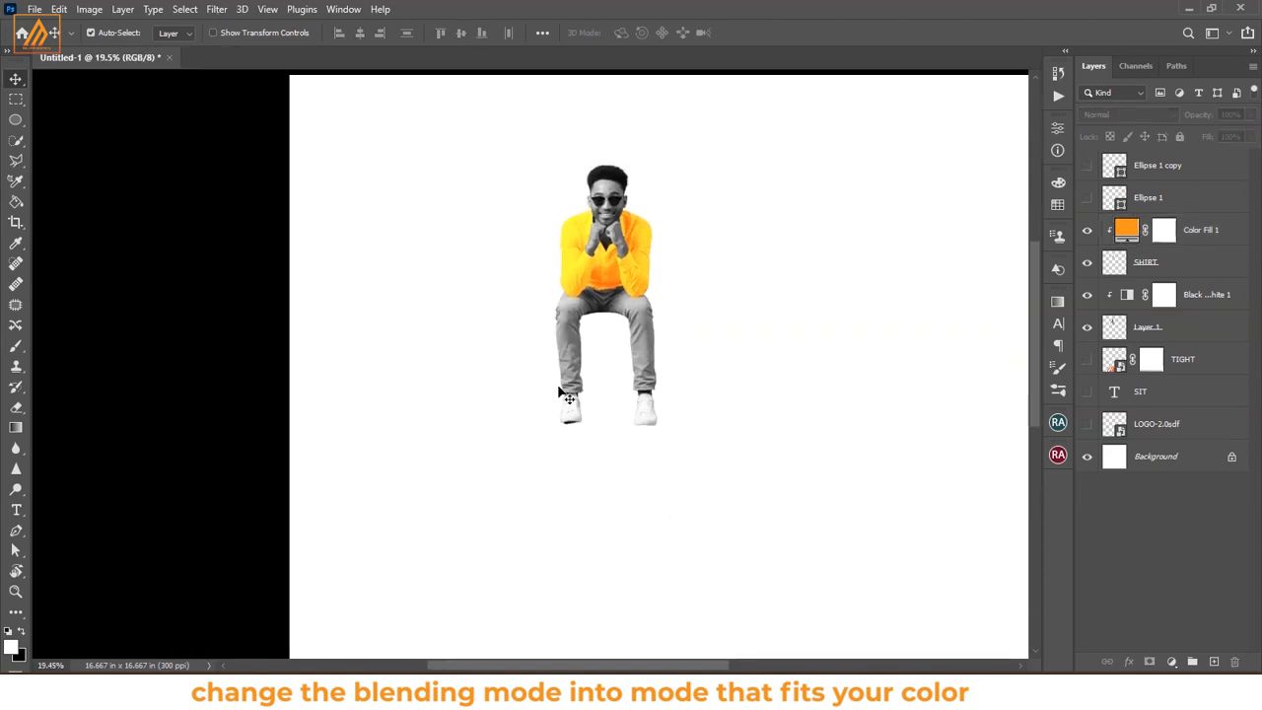
scroll(559, 393, "down", 1)
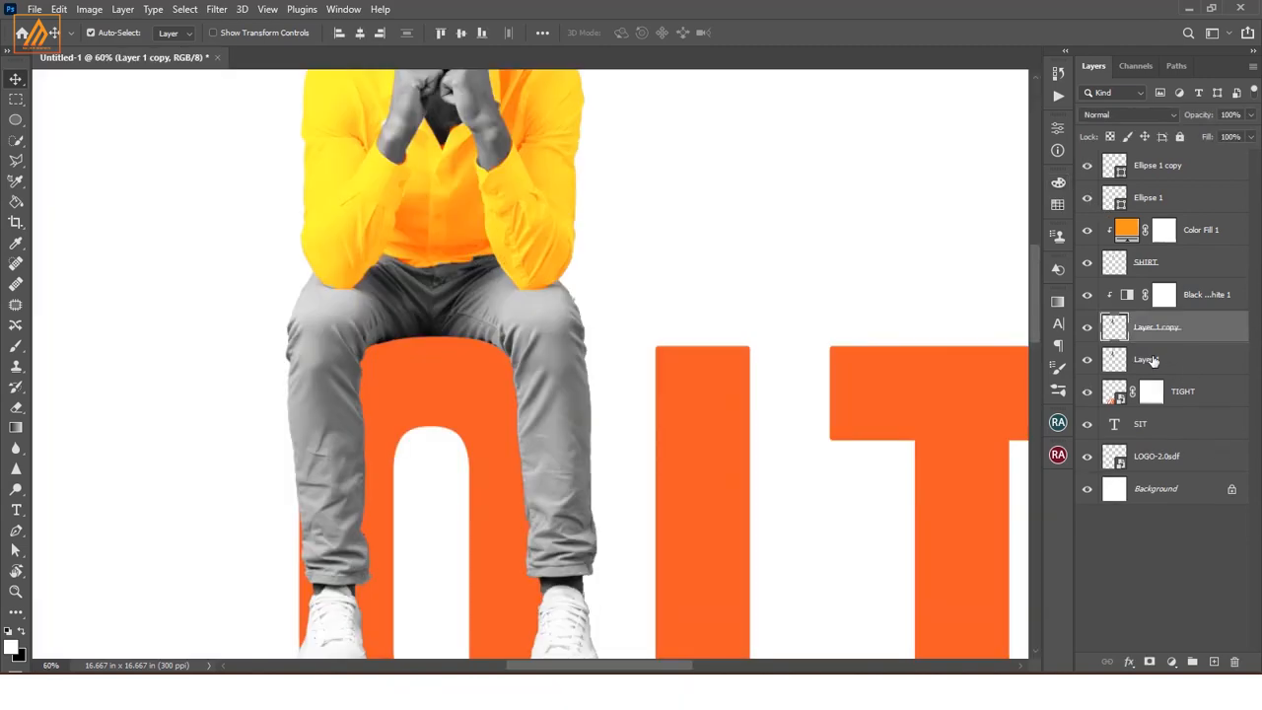
left_click(1251, 138)
left_click_drag(1252, 160, 1169, 179)
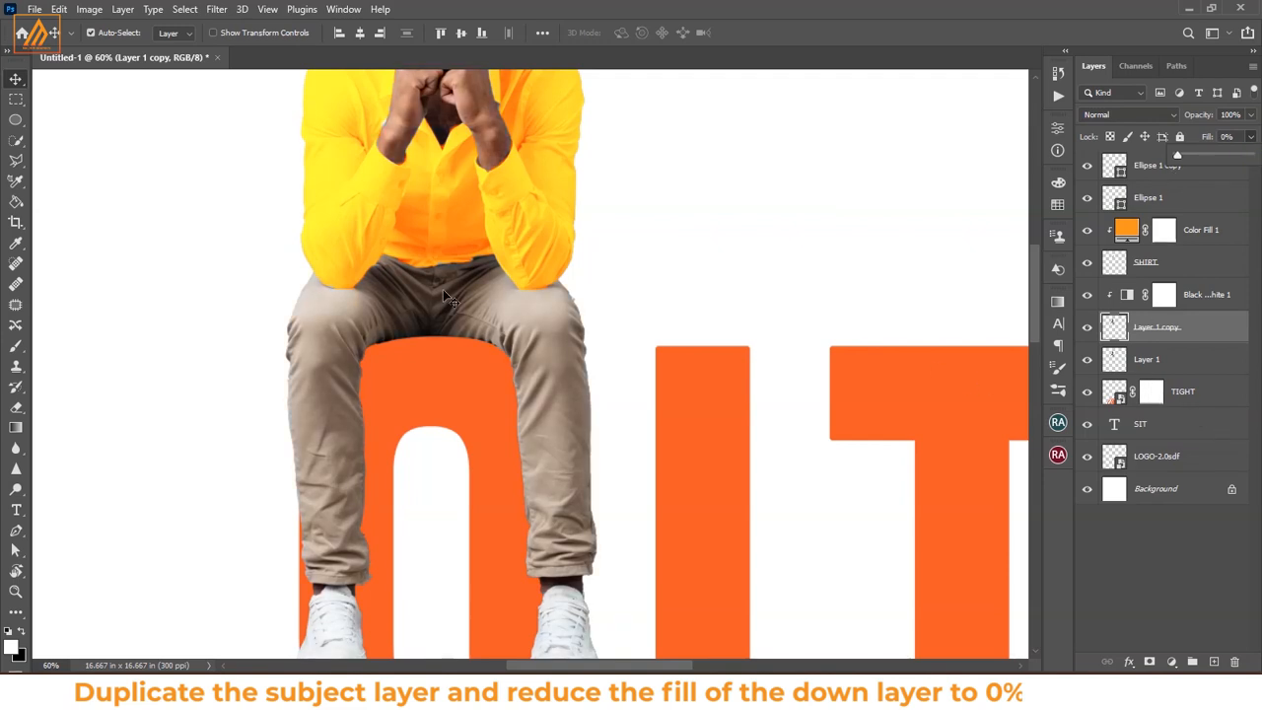
scroll(444, 292, "down", 1)
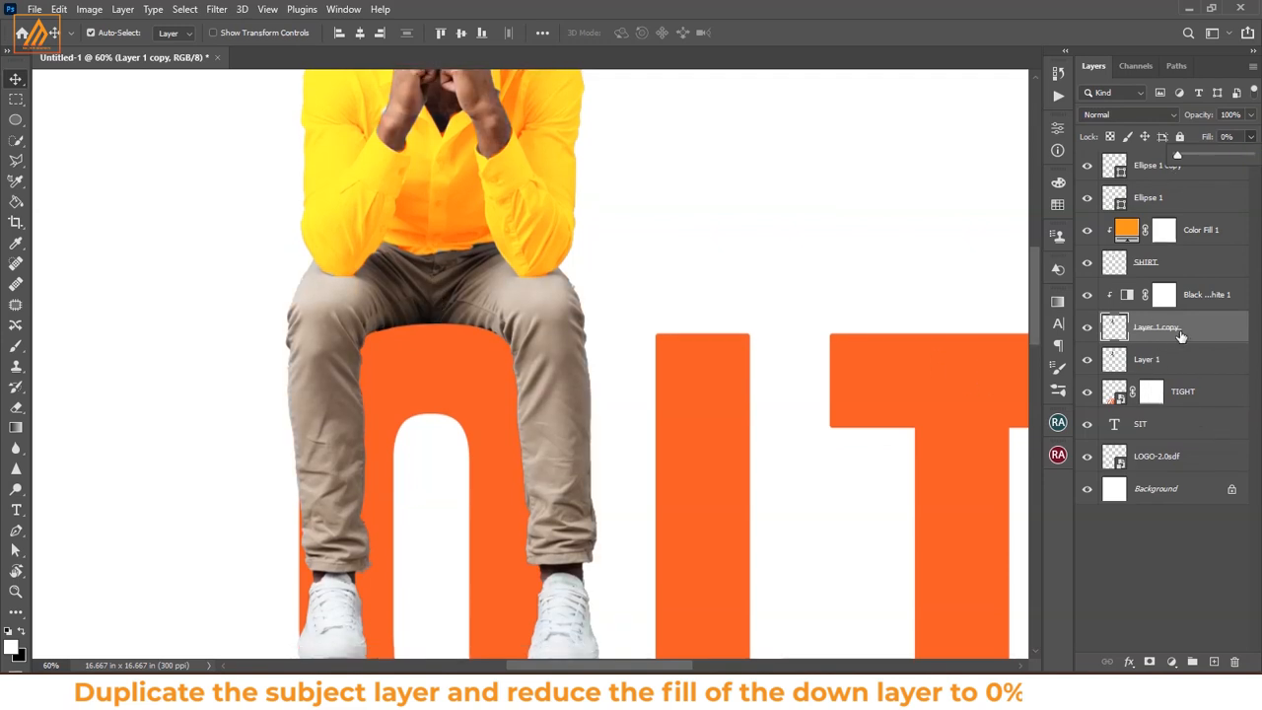
left_click(1181, 336)
left_click(1170, 357)
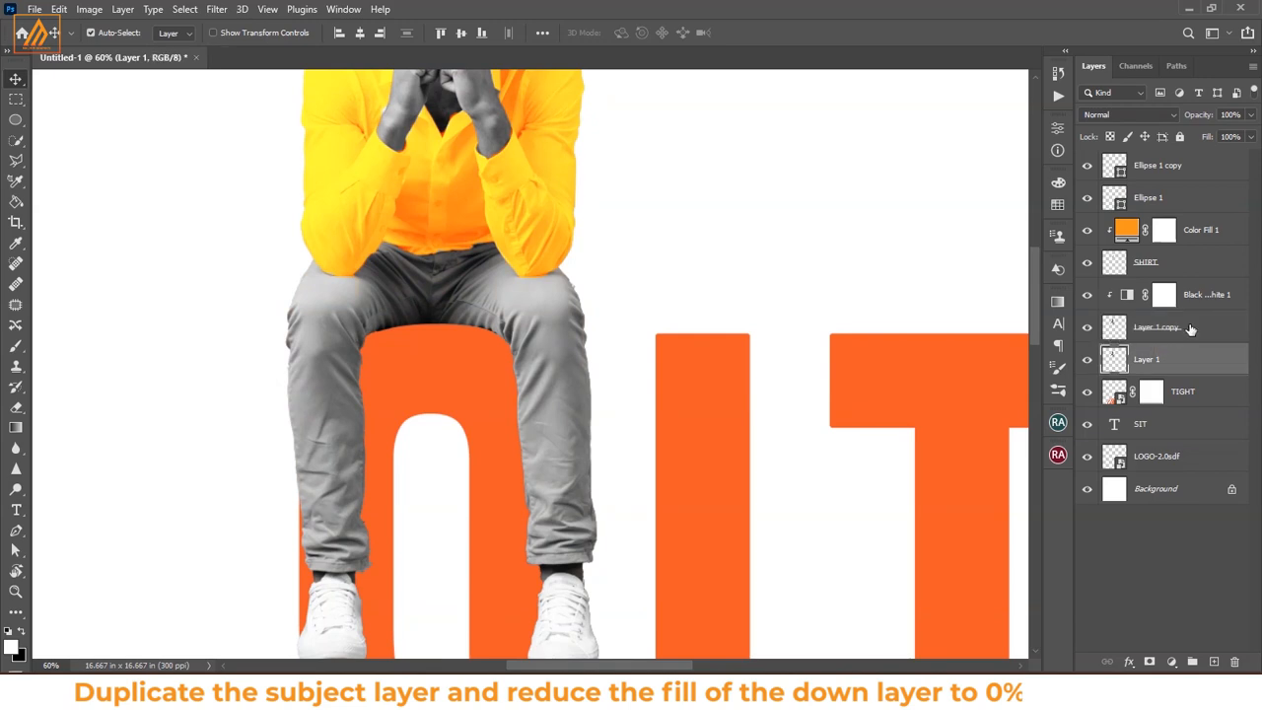
- Reduce the fill of Layer 1, the lower copy of the seated man, to 0%
left_click(1191, 335)
left_click(1170, 361)
left_click(1252, 137)
left_click(945, 430)
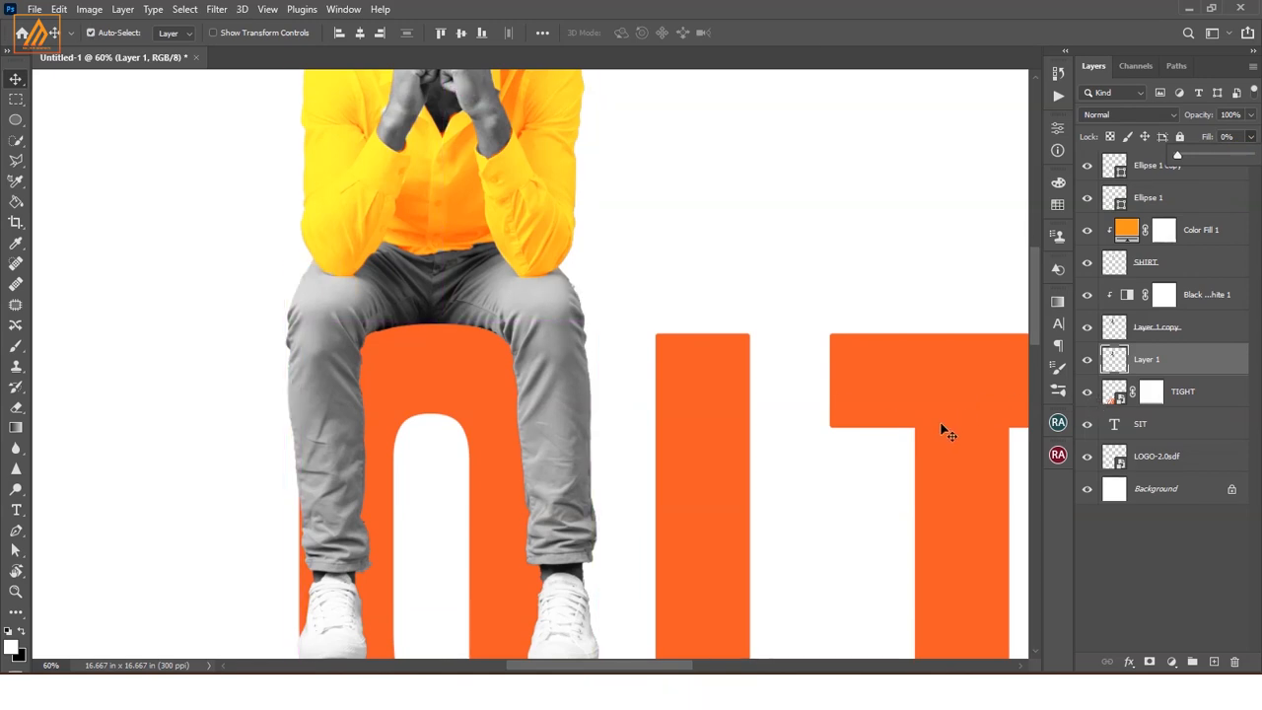
- Offset Layer 1 with Free Transform to the right and slightly down, to about X 2198 px, Y 1468 px
scroll(940, 422, "down", 1)
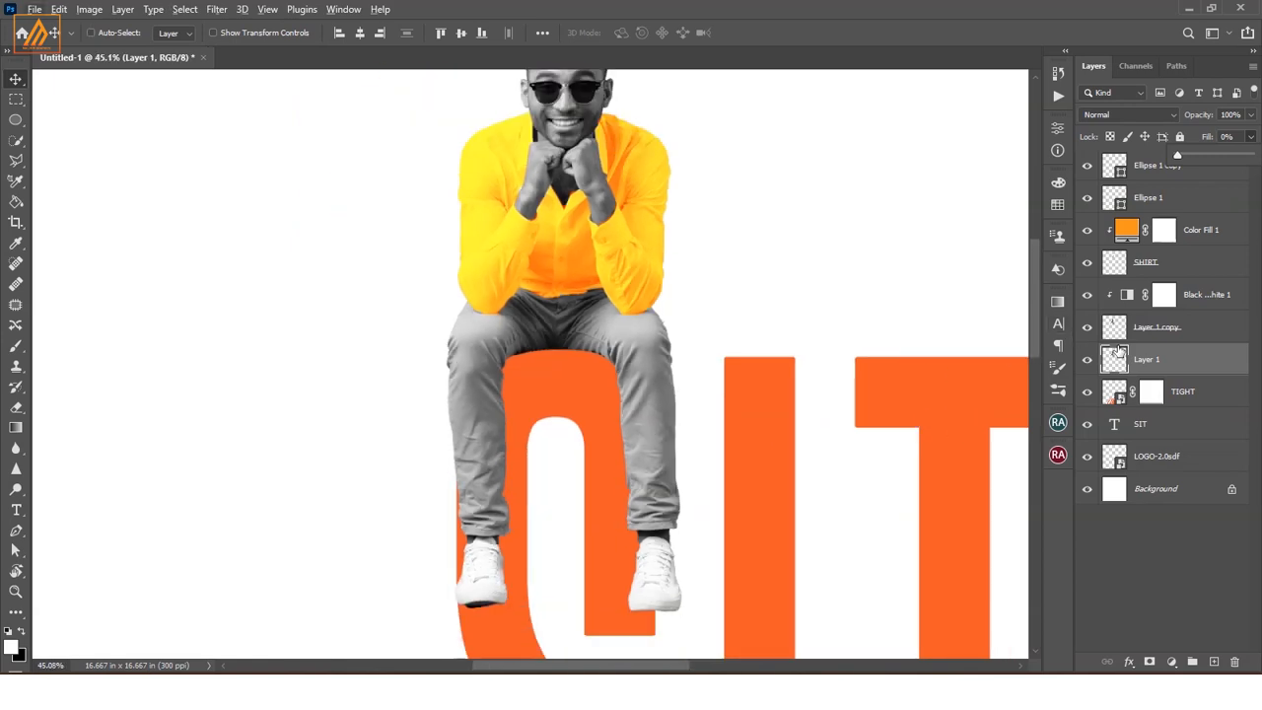
key("ctrl+t")
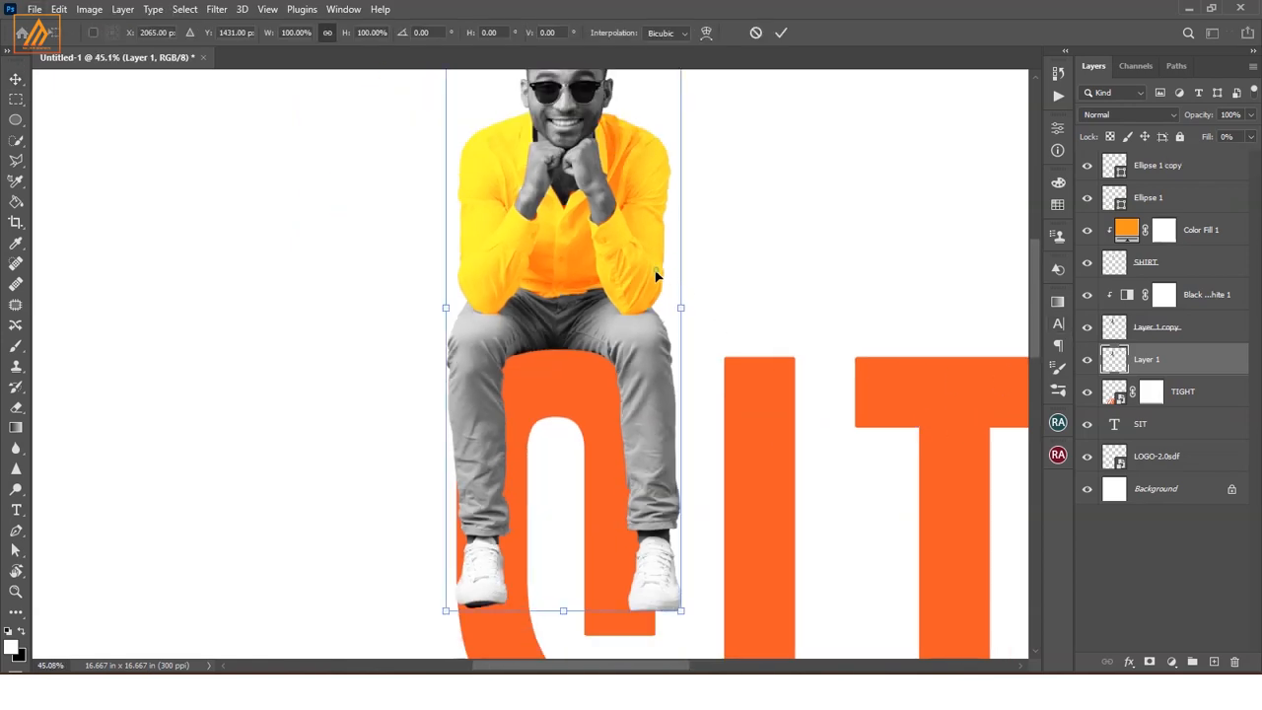
left_click_drag(656, 276, 611, 277)
key("ctrl+z")
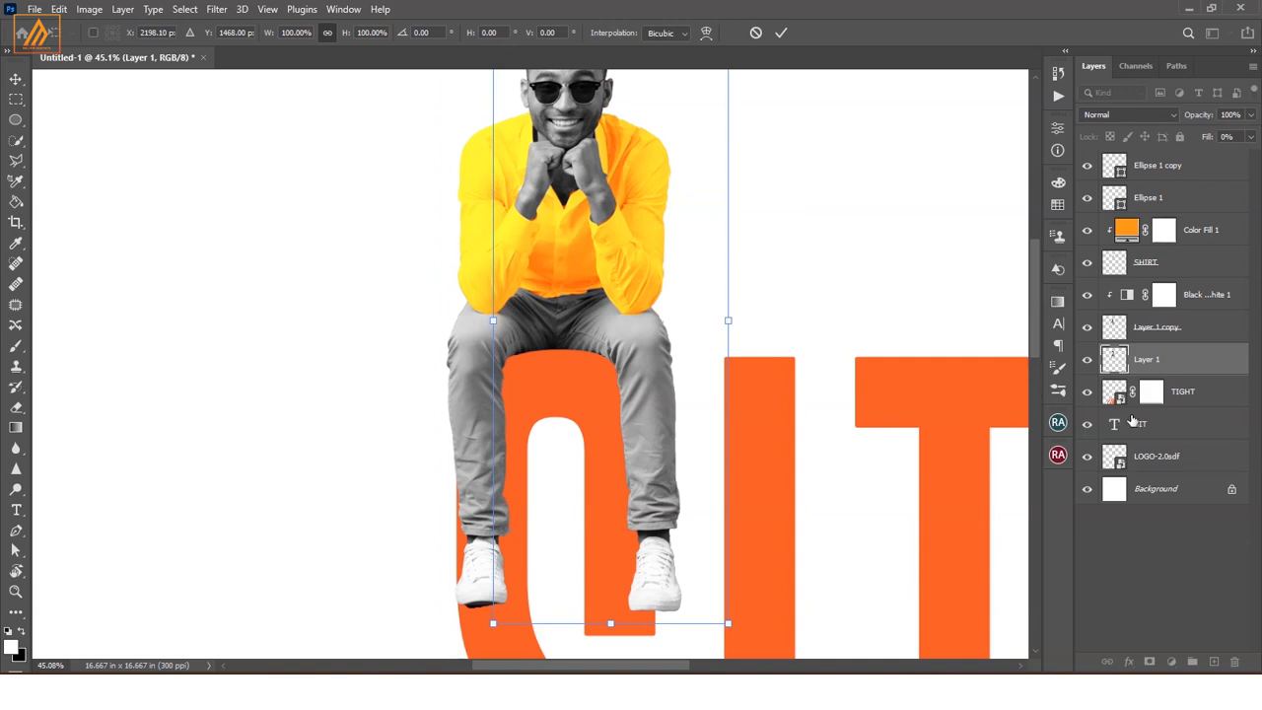
- Add a near-black 000305 Color Overlay to Layer 1 with Multiply blending and about 75% opacity
left_click(1152, 359)
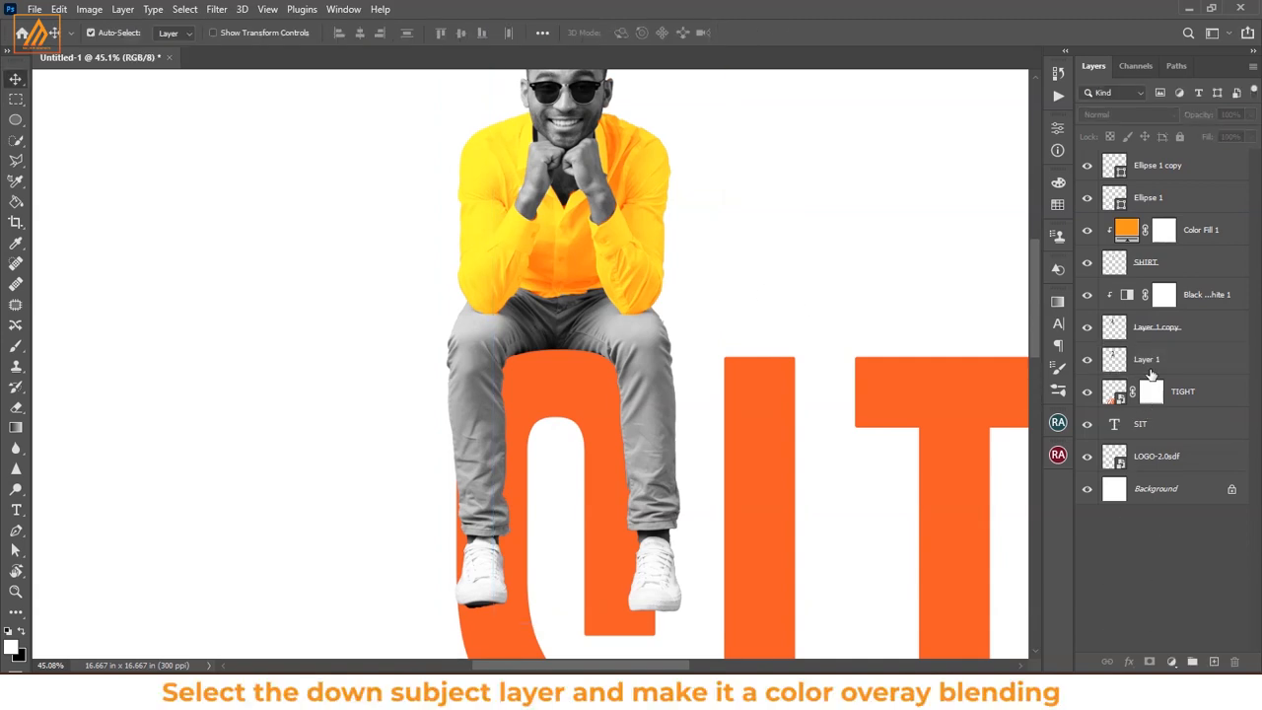
left_click(1131, 661)
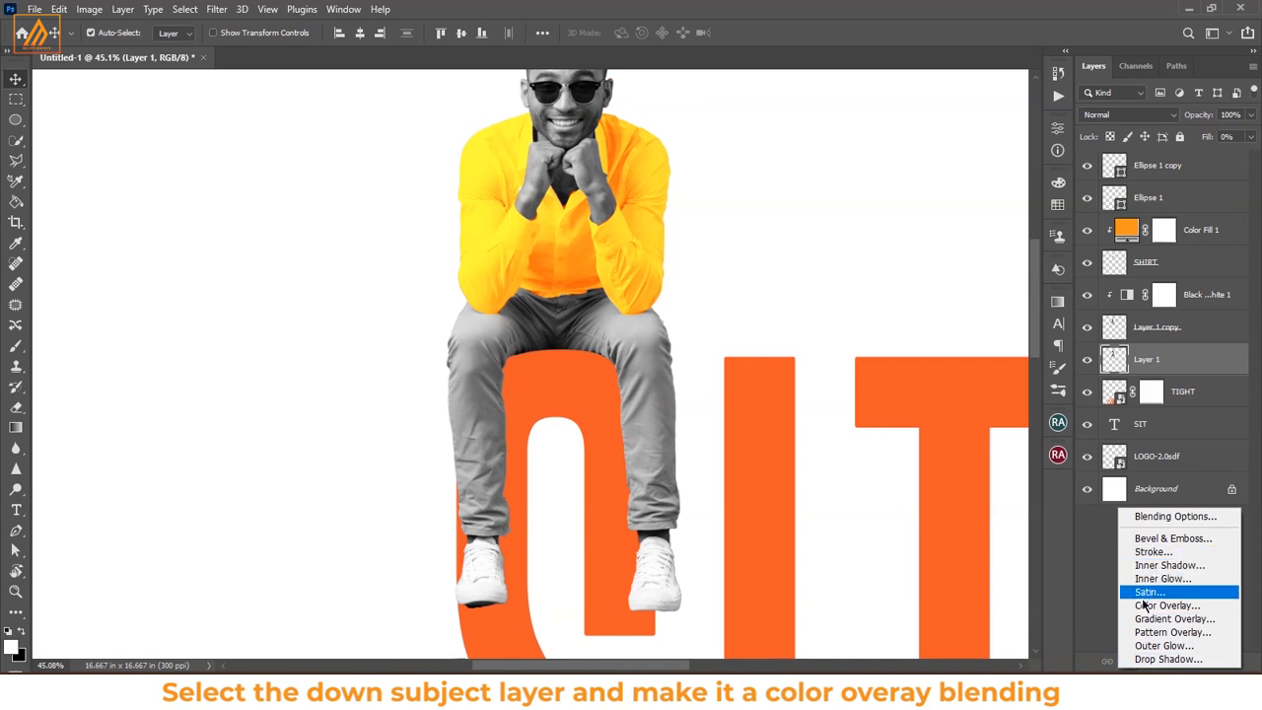
left_click(1134, 603)
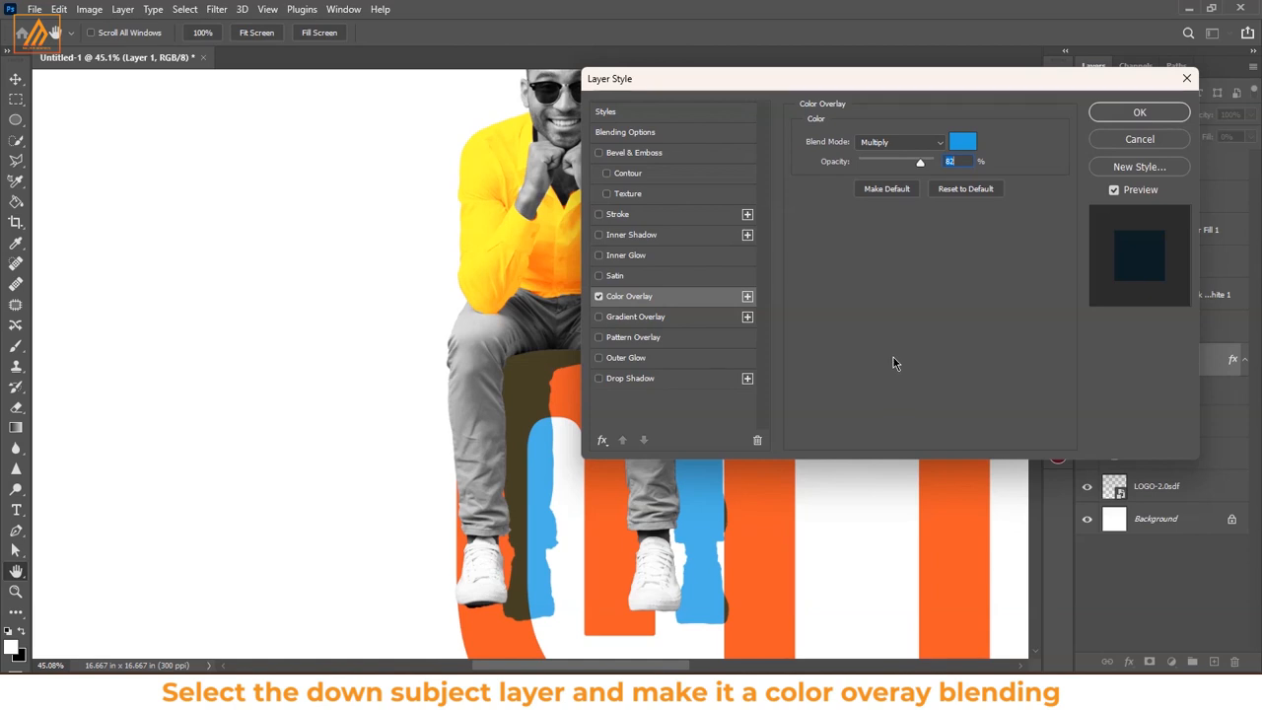
left_click(964, 143)
left_click(554, 457)
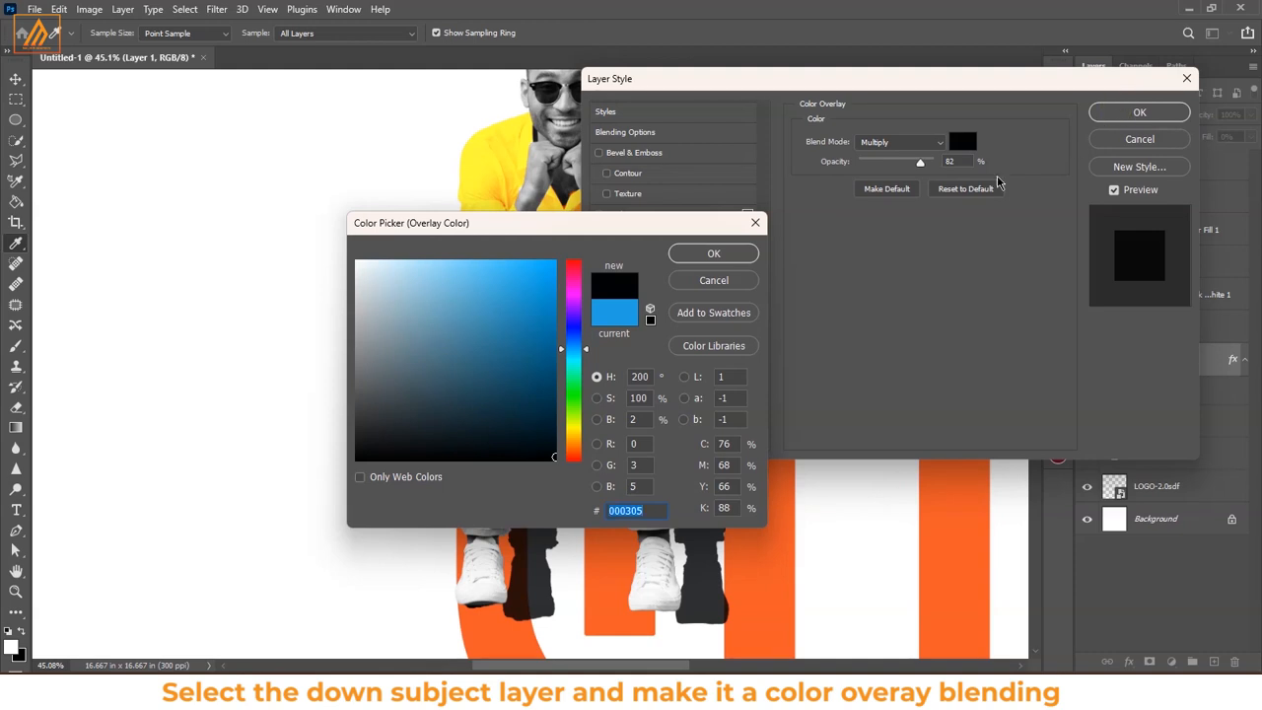
left_click(724, 254)
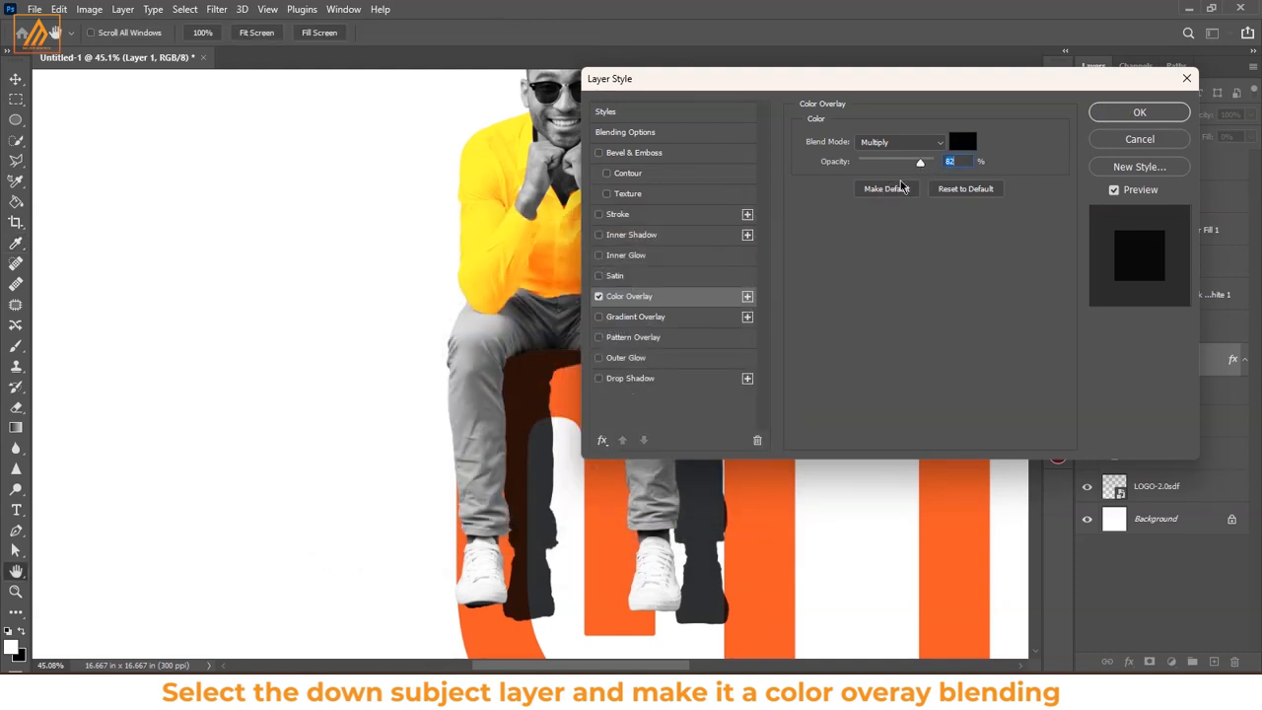
mouse_move(919, 161)
left_mouse_down()
mouse_move(905, 162)
mouse_move(935, 163)
mouse_move(915, 164)
left_mouse_up()
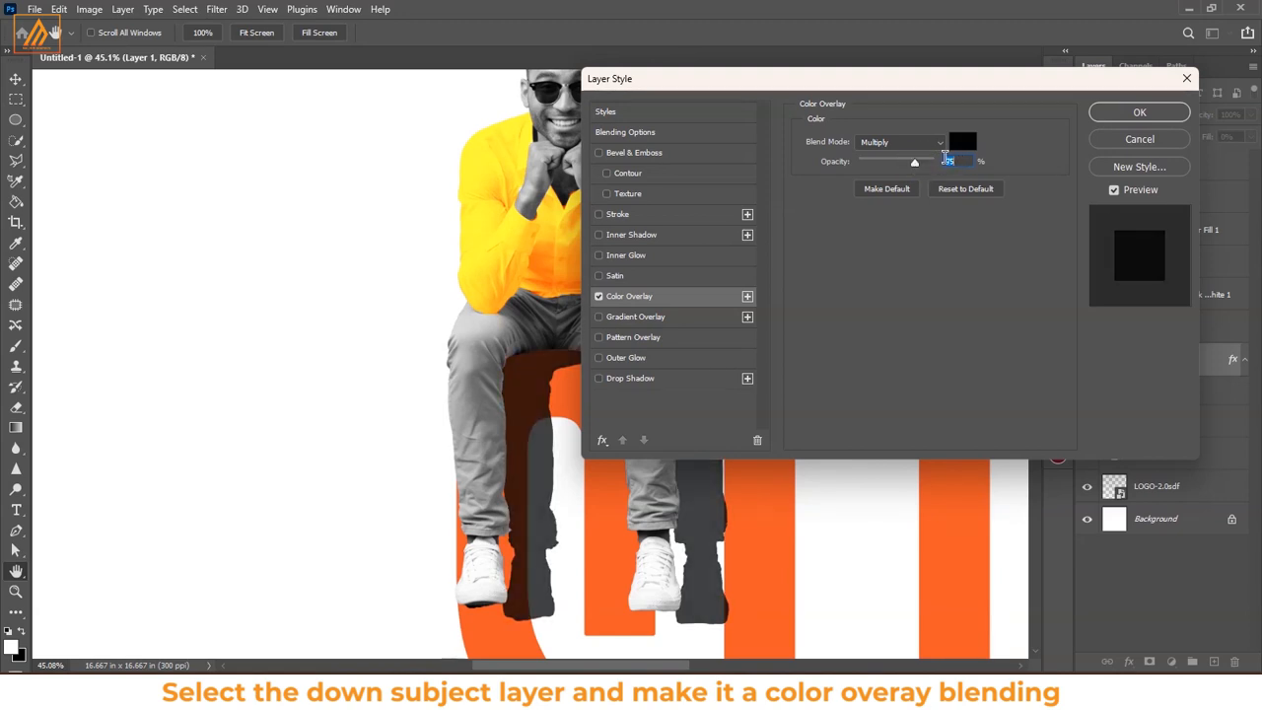
left_click(1098, 118)
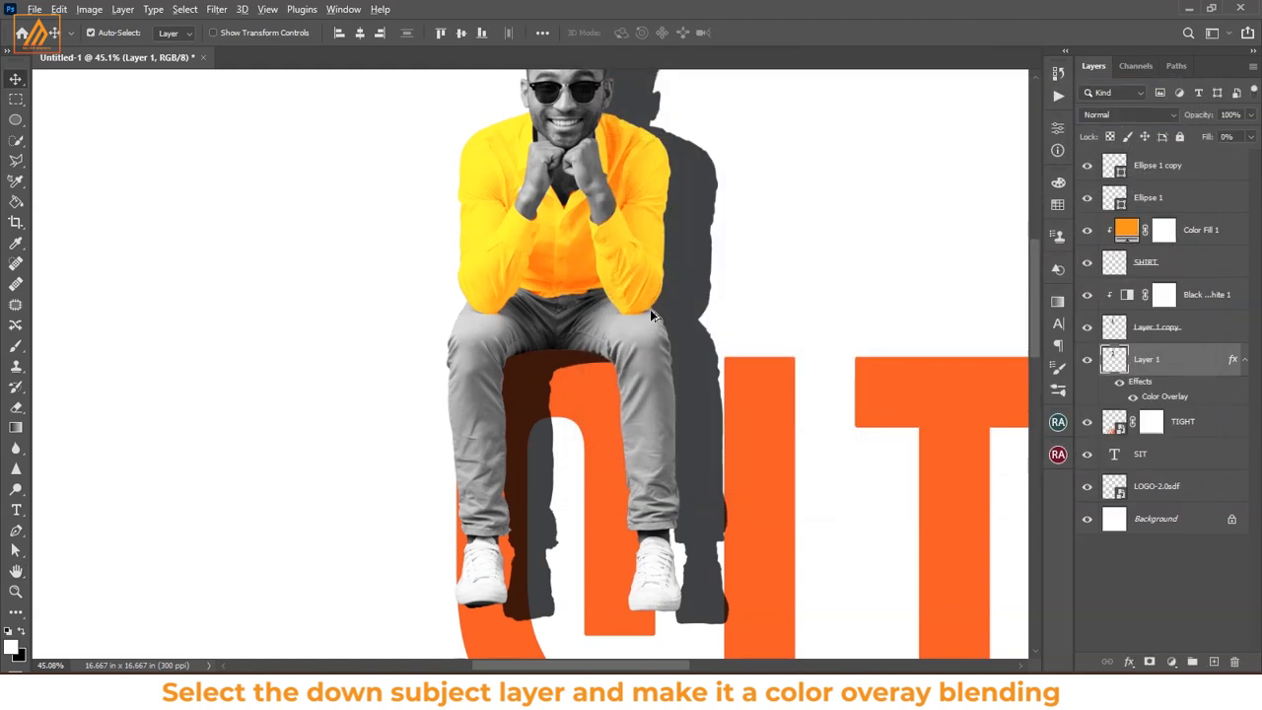
- Move the Layer 1 shadow closer behind the man so that only a thin edge shows beside him
scroll(651, 315, "down", 2)
scroll(679, 305, "down", 1)
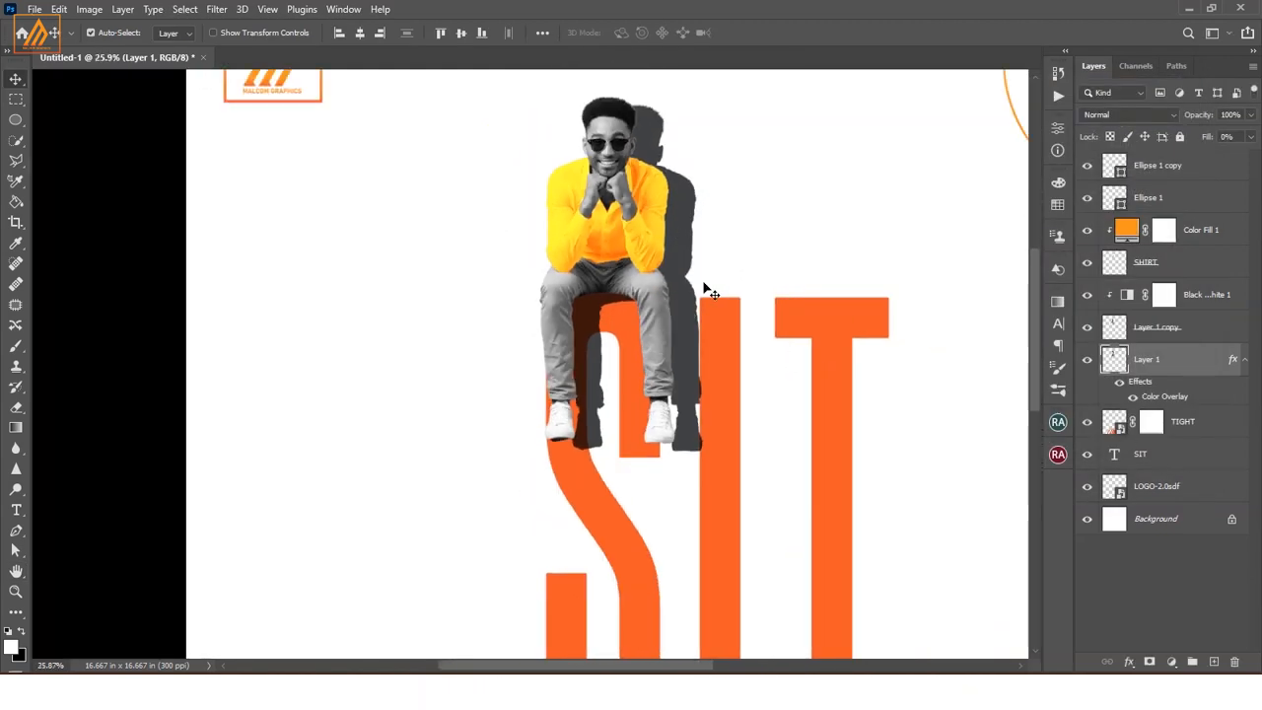
scroll(697, 290, "up", 4)
left_click_drag(690, 300, 668, 308)
left_click_drag(667, 307, 666, 312)
scroll(667, 314, "up", 2)
scroll(668, 318, "up", 1)
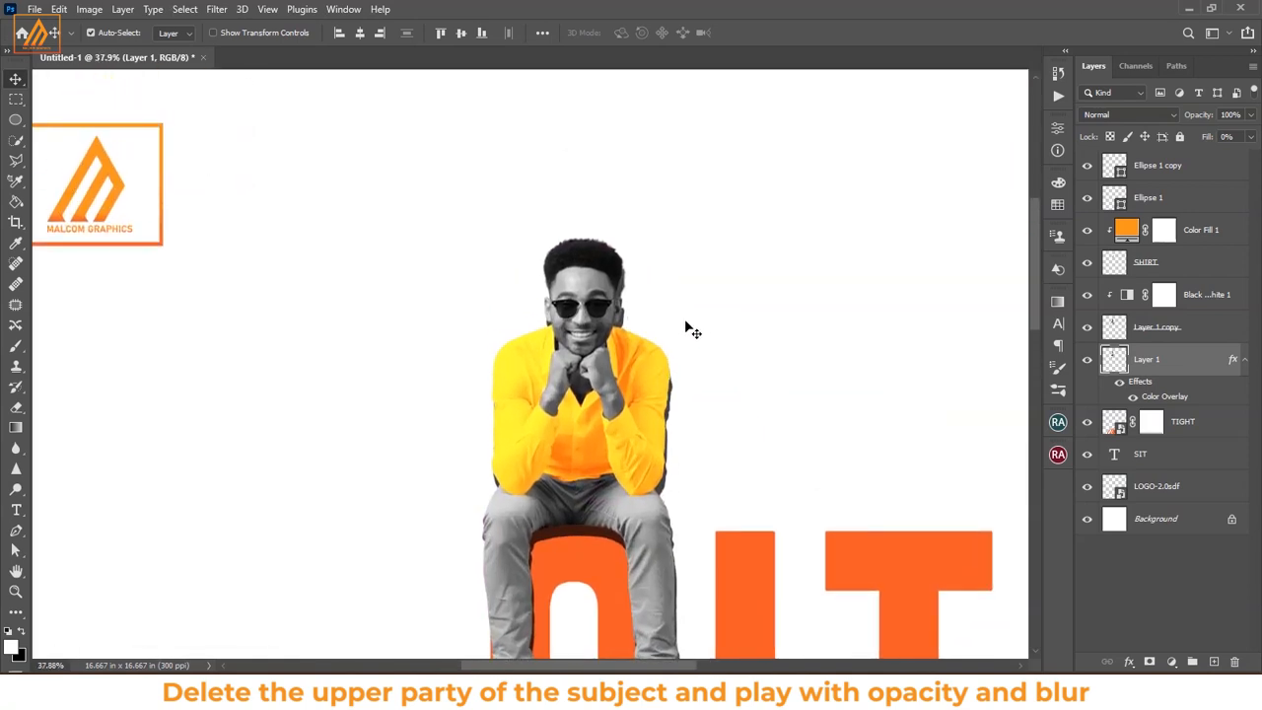
- Delete the Layer 1 shadow around the man's head and upper body using a rectangular selection down to his lap
left_click(17, 99)
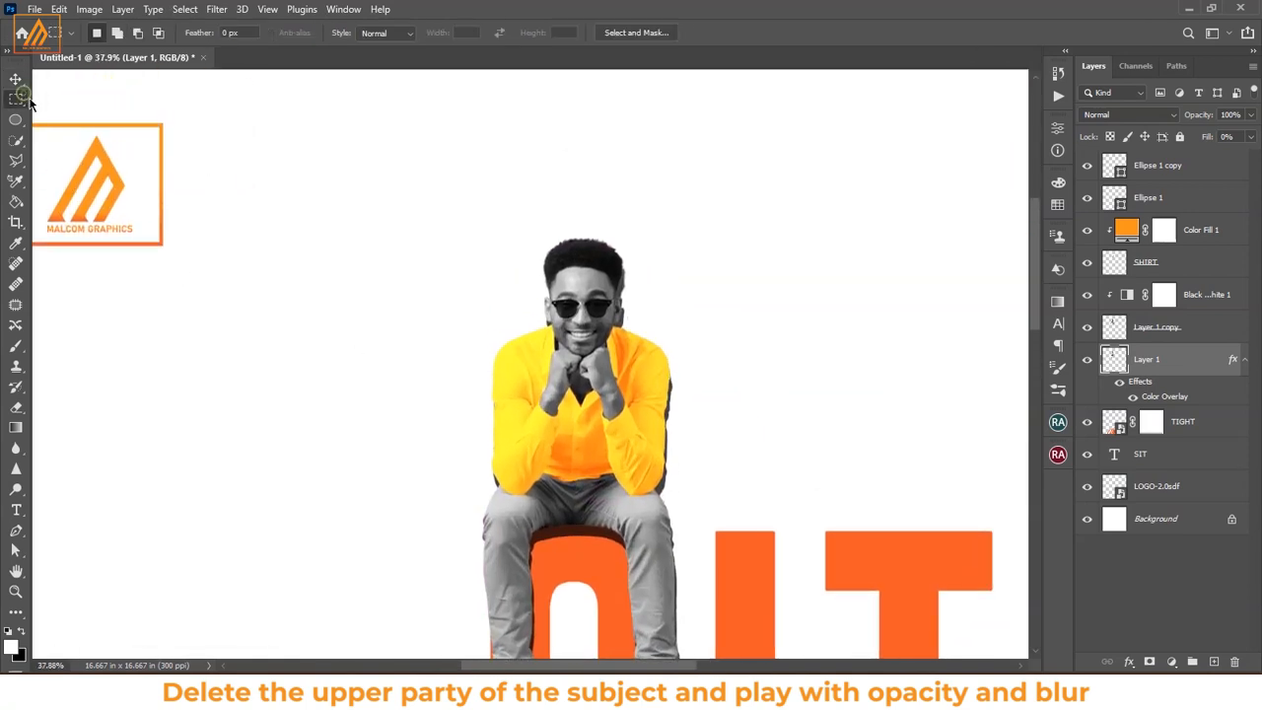
left_click_drag(401, 208, 734, 493)
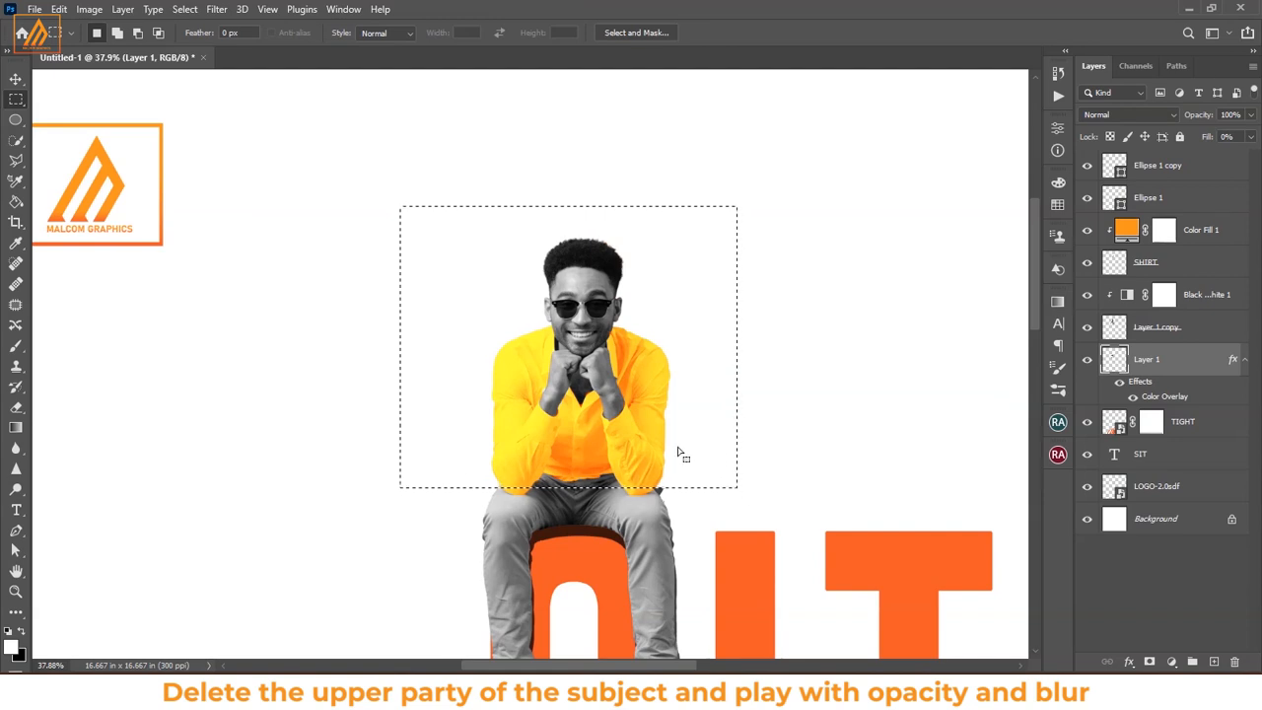
left_click_drag(361, 204, 748, 504)
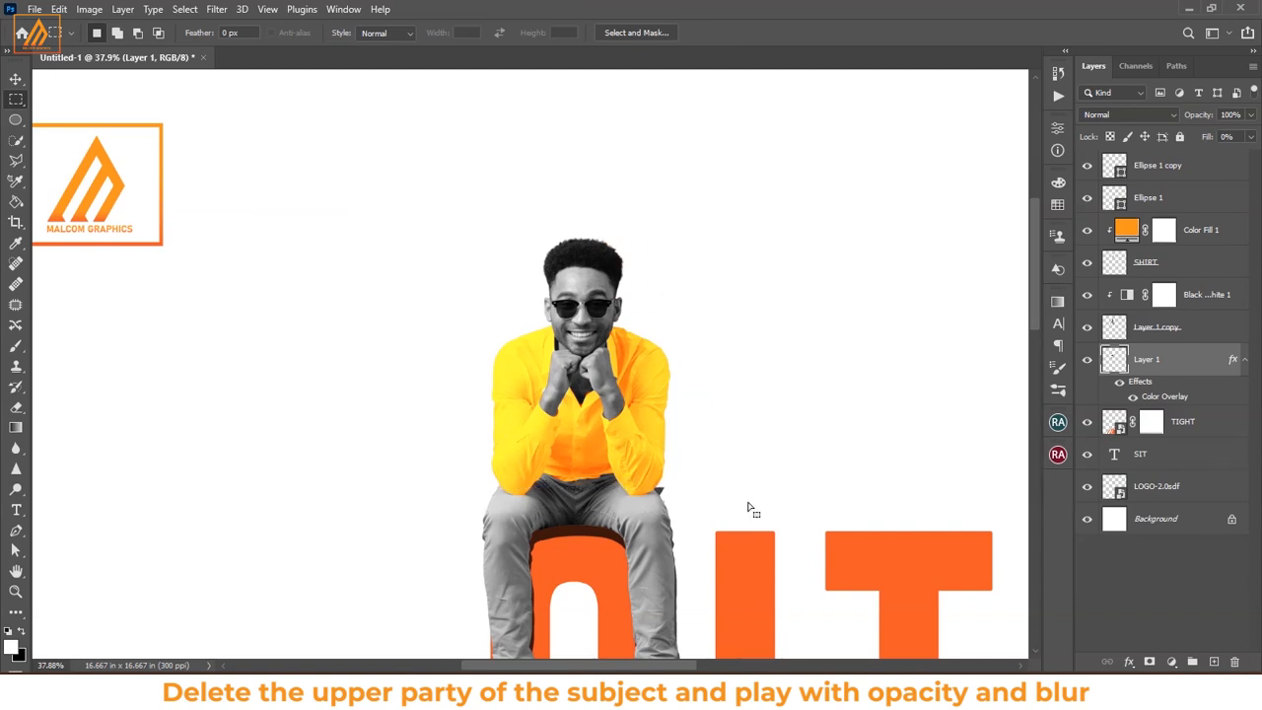
scroll(710, 475, "down", 3, "alt")
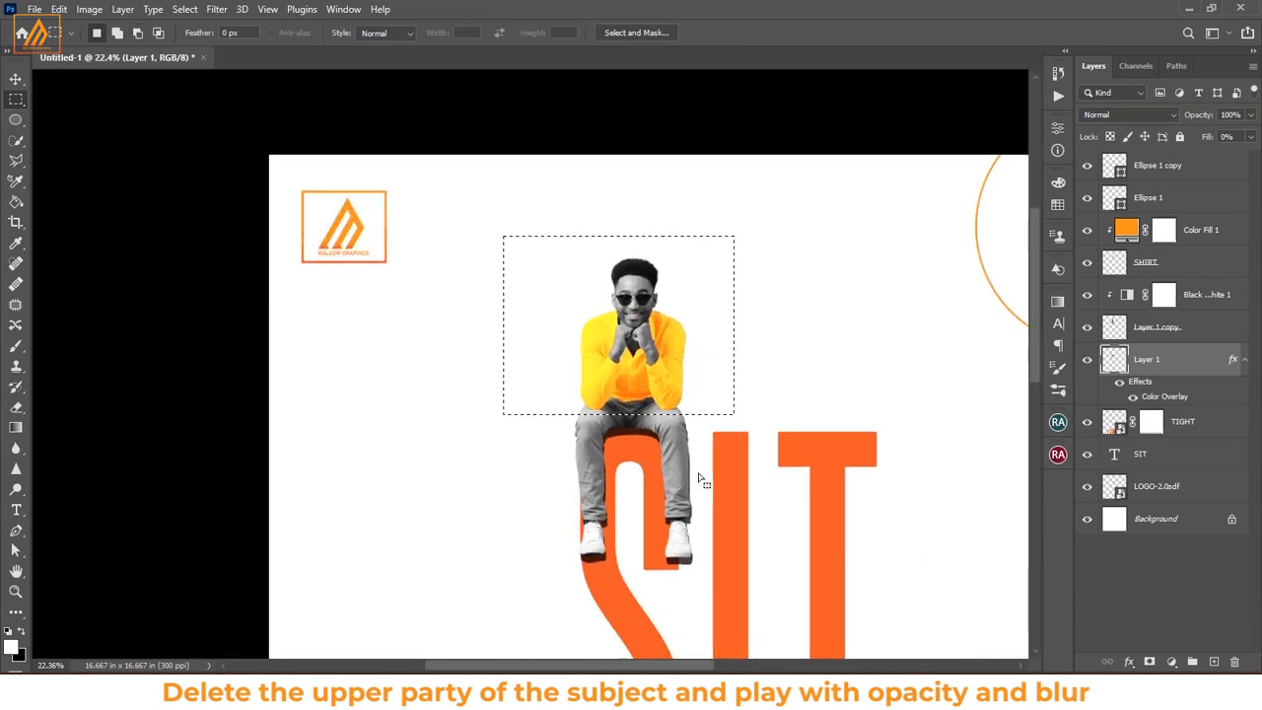
scroll(726, 458, "down", 3)
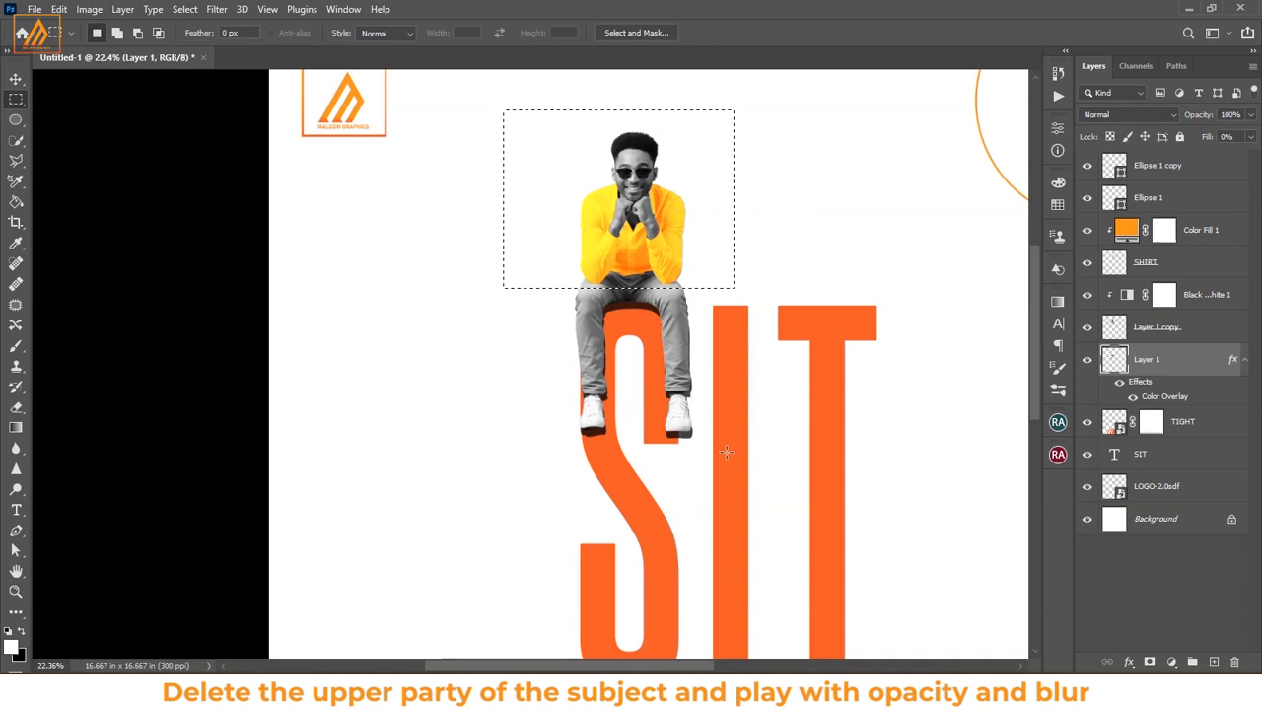
key("v")
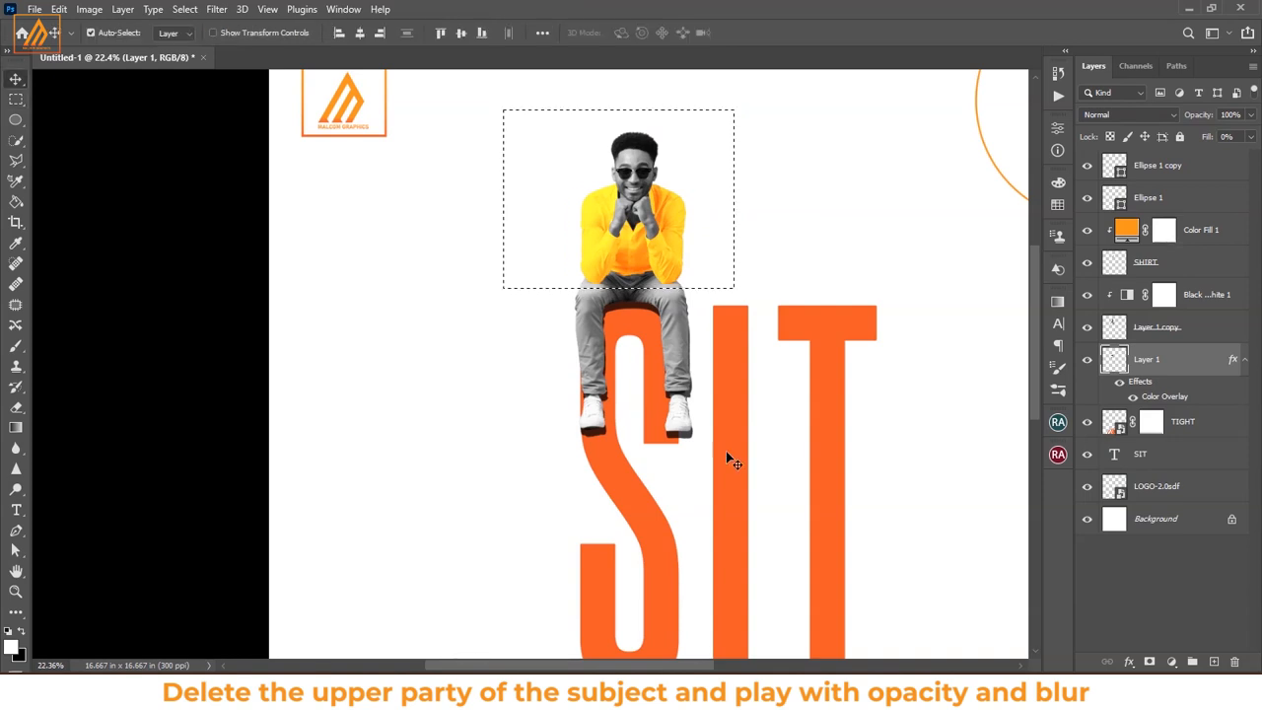
scroll(726, 450, "down", 1)
scroll(653, 367, "down", 3)
scroll(653, 369, "up", 2)
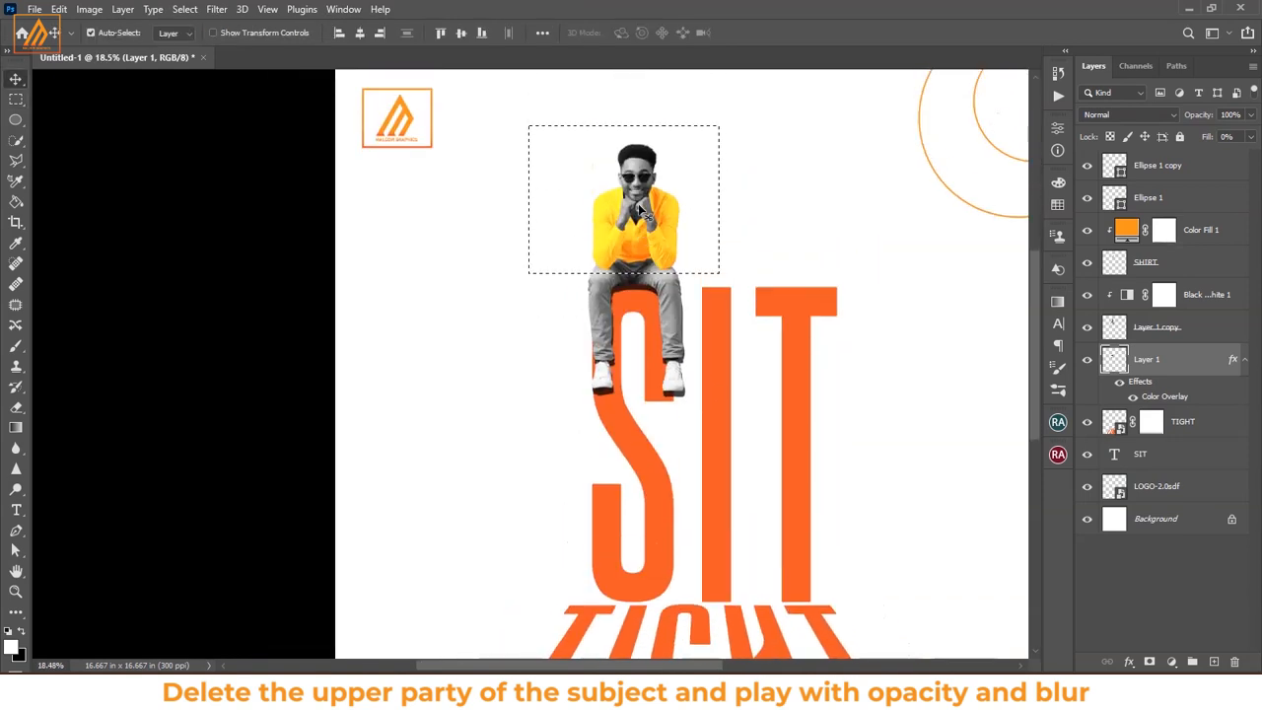
scroll(690, 374, "up", 3)
scroll(713, 371, "up", 3)
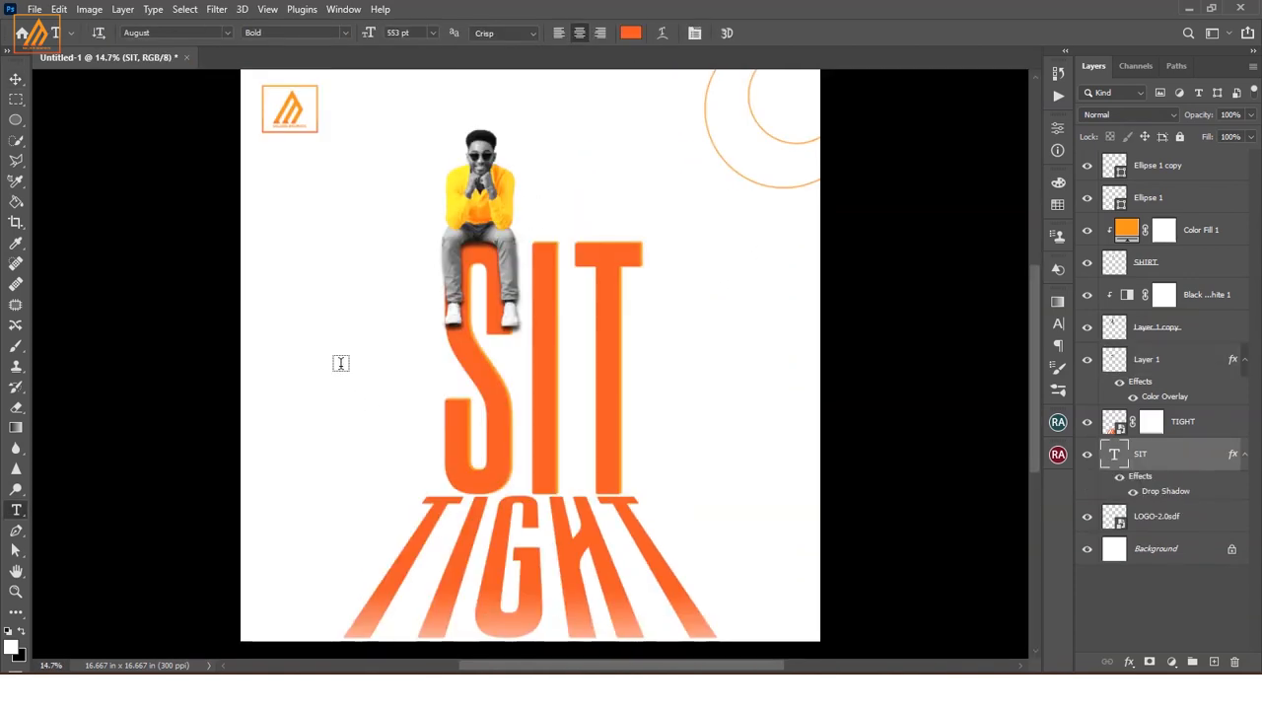
- Add an orange 72 pt August Bold text line reading "While we make" beside the S of SIT
left_click(341, 357)
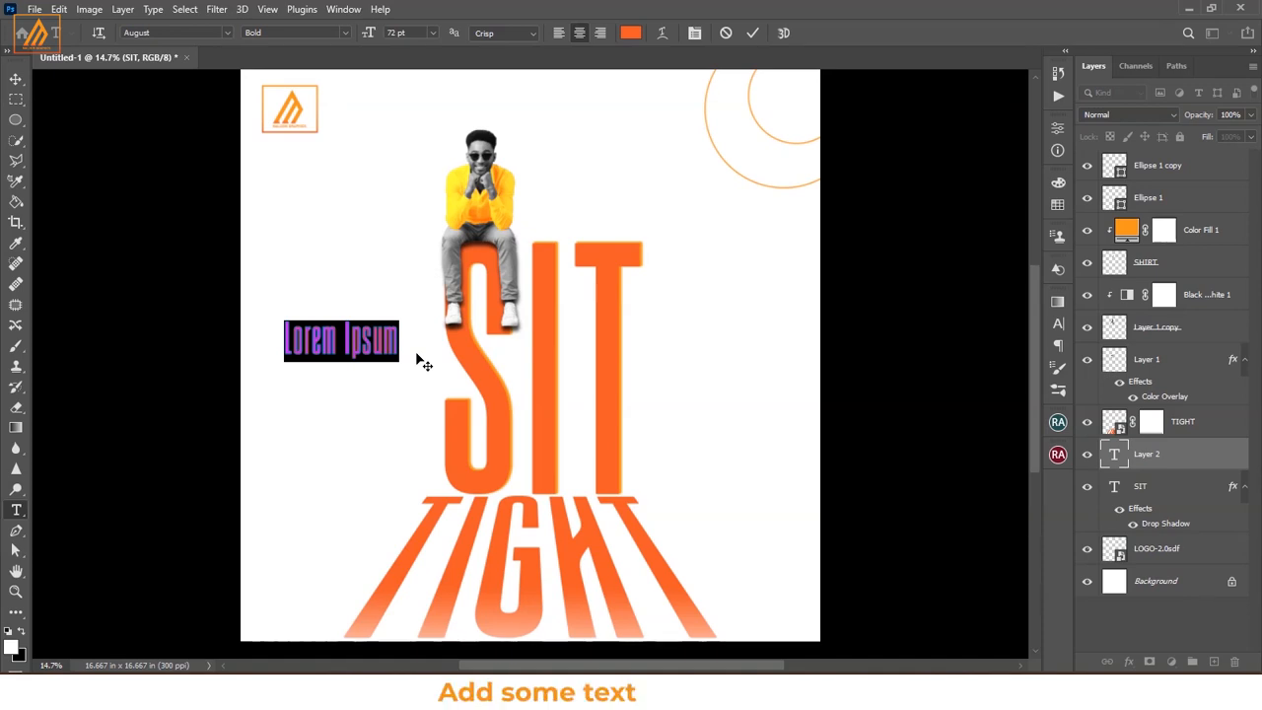
type("Wh")
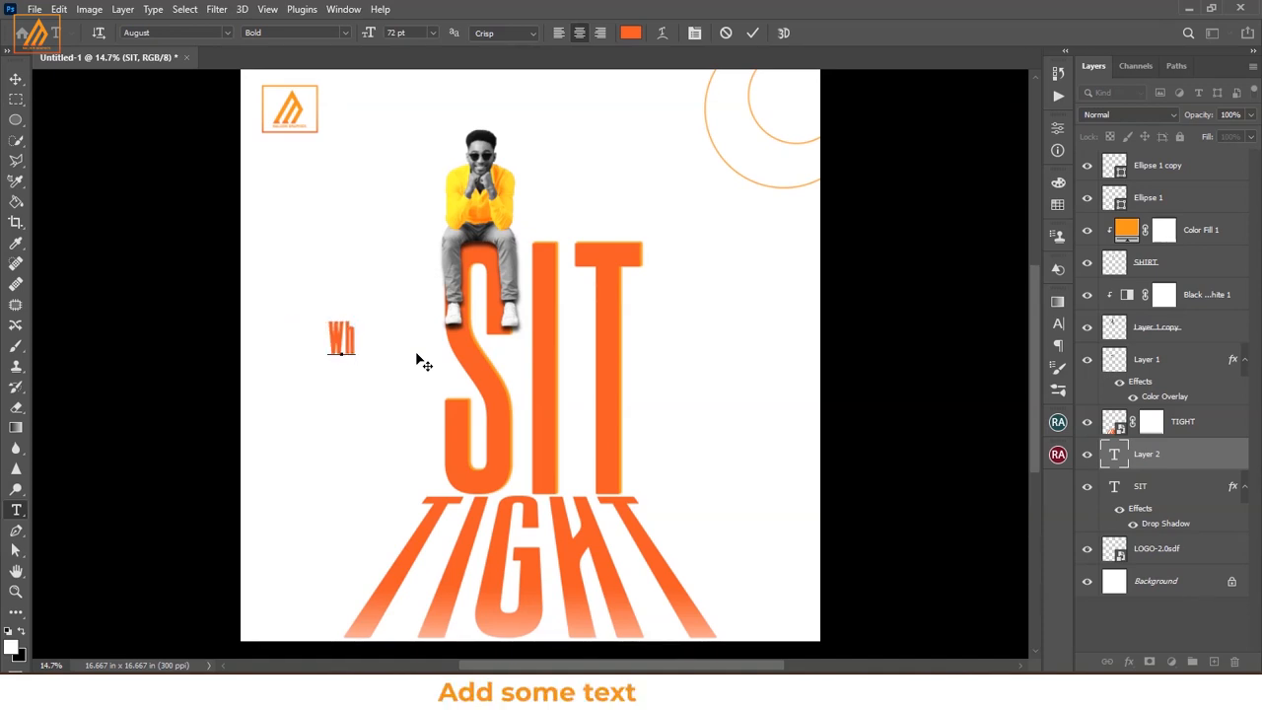
type("ile we make")
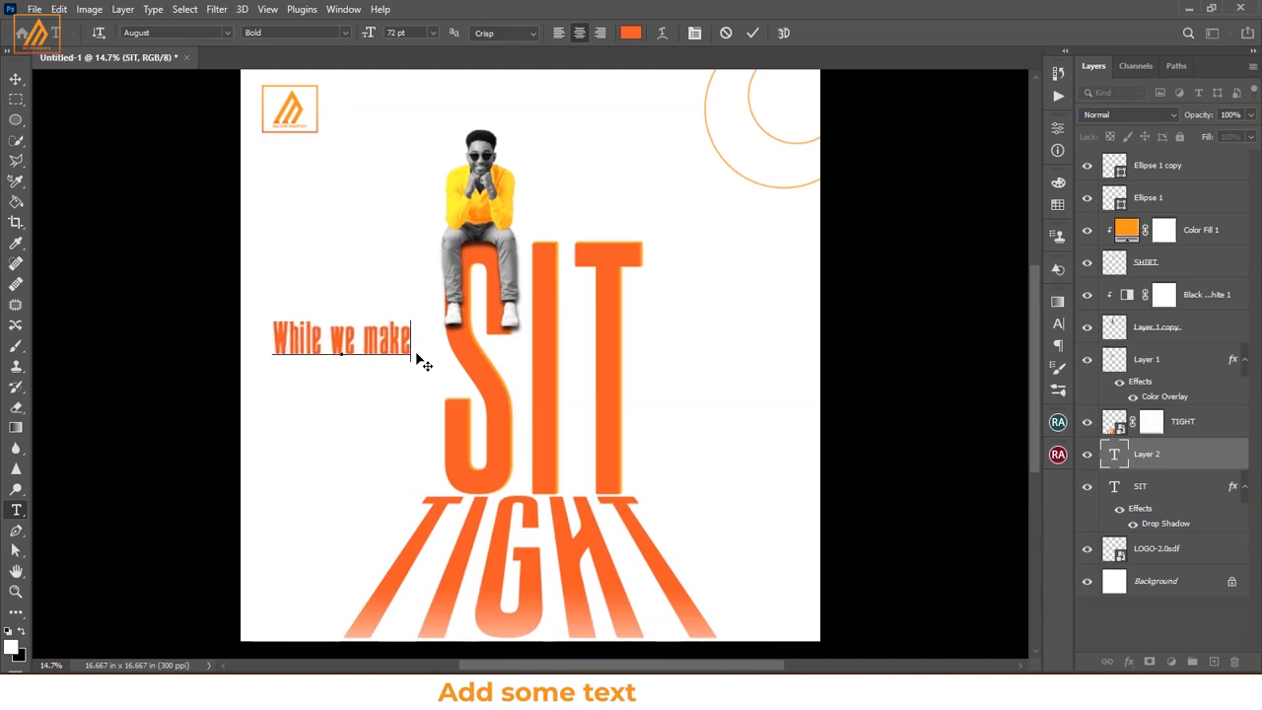